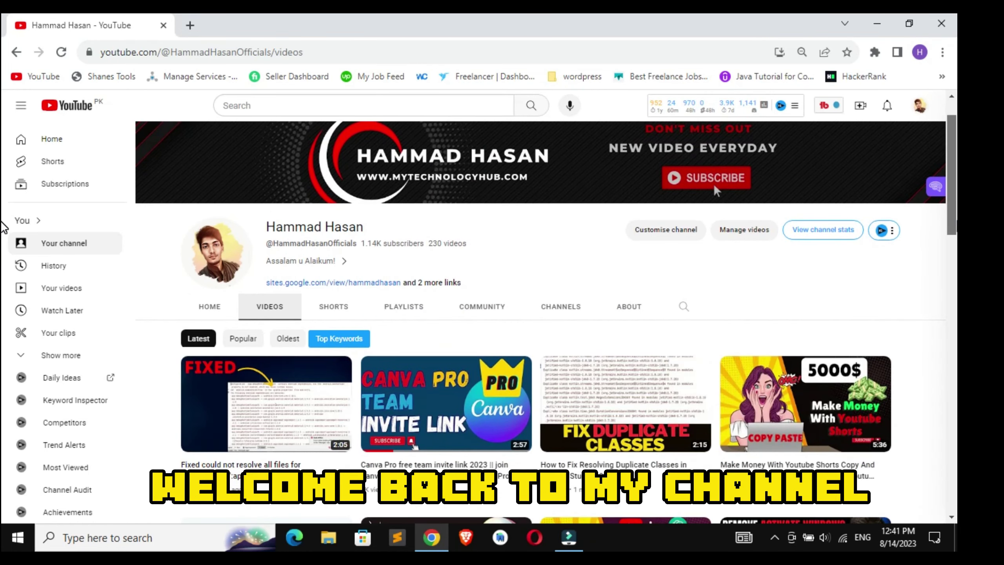
scroll(4, 235, down, 2)
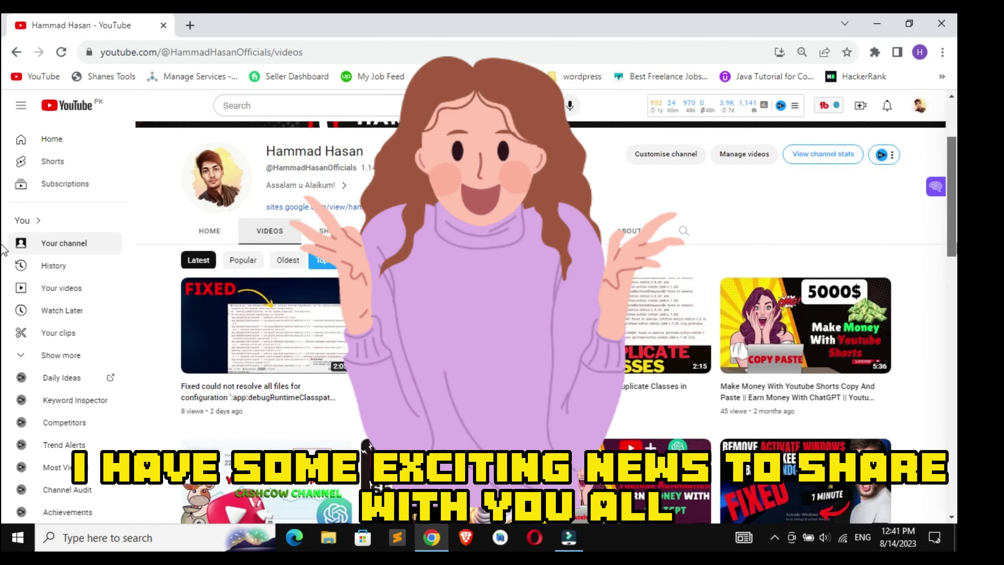
scroll(4, 247, down, 1)
scroll(5, 247, up, 3)
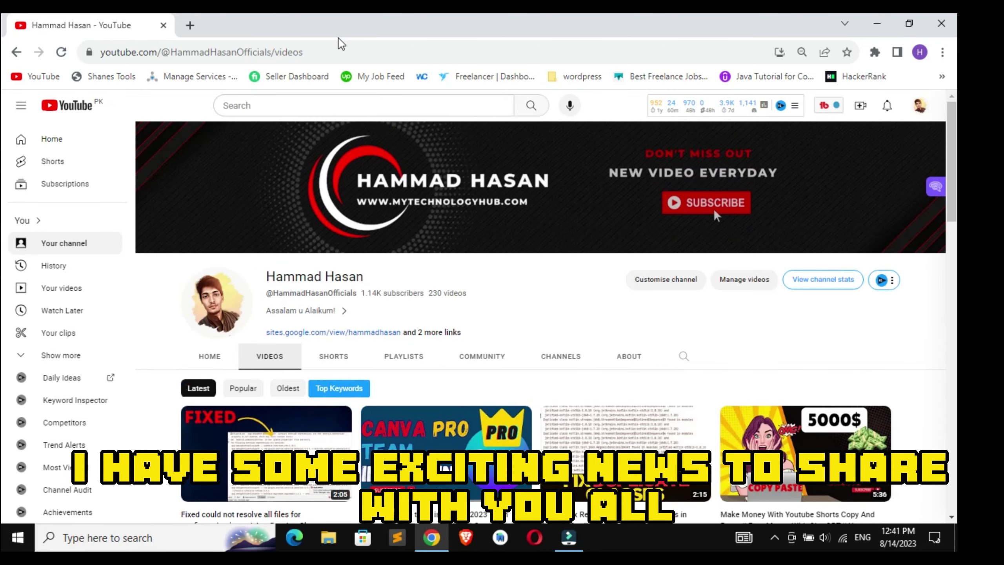
- Load canva.com and open the recent Untitled Design SALE Facebook post with the dog photo
click(193, 26)
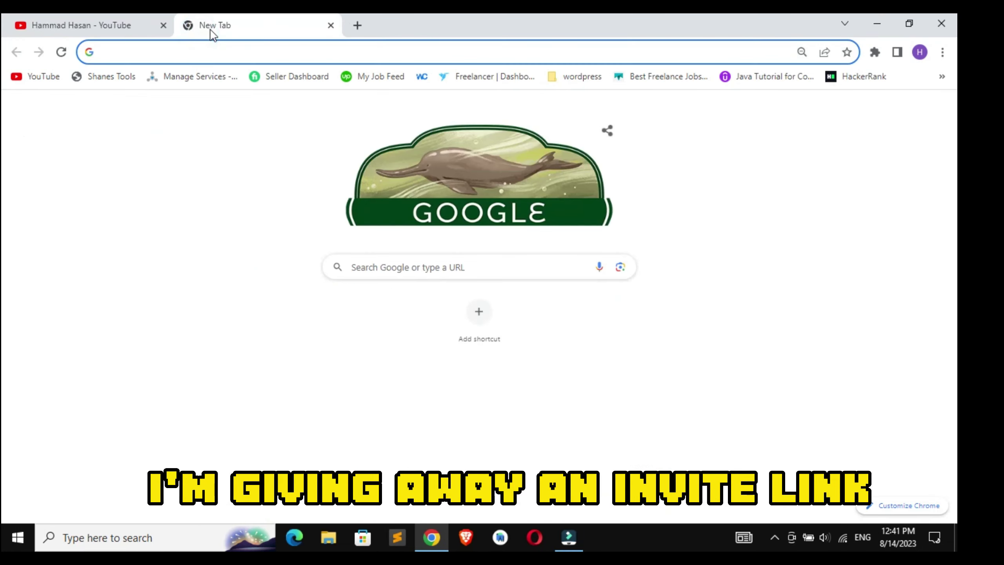
text(can)
key(Return)
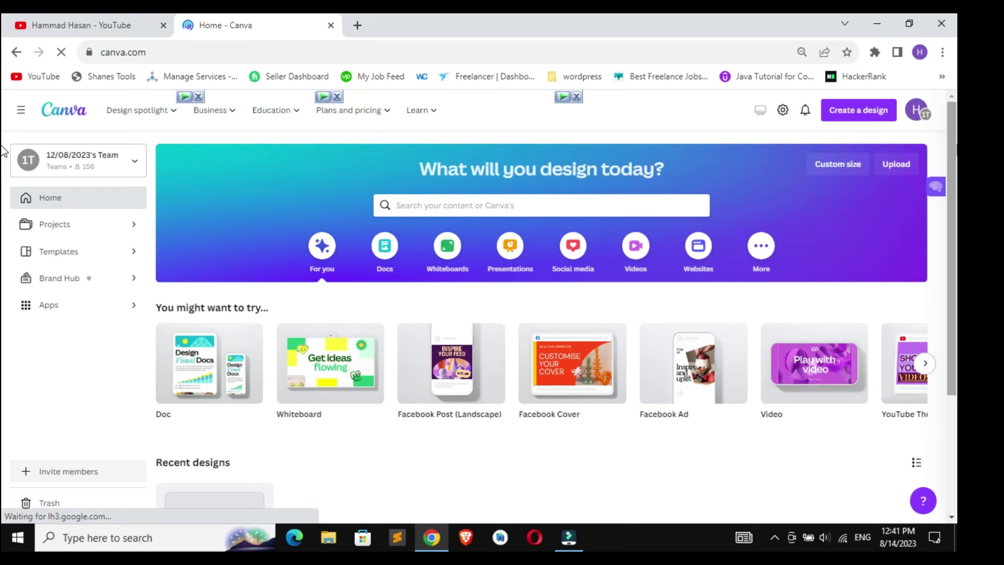
scroll(910, 235, down, 2)
scroll(924, 278, up, 2)
scroll(950, 149, down, 2)
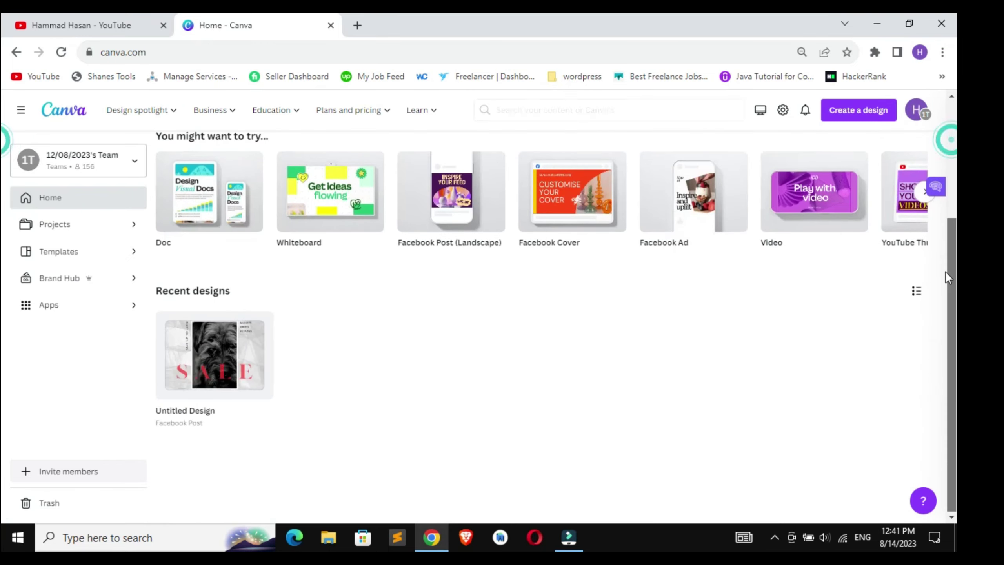
scroll(289, 234, up, 2)
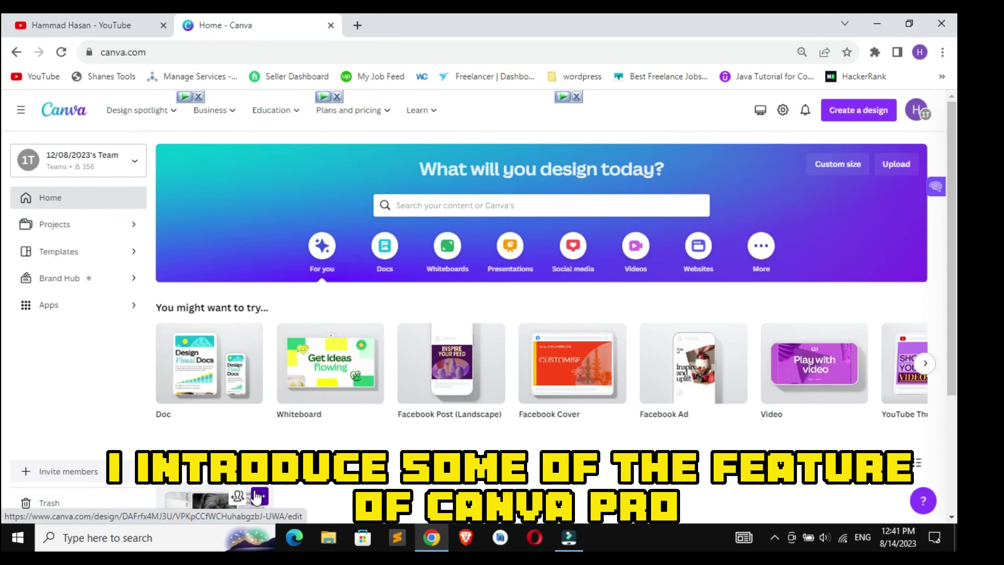
click(259, 496)
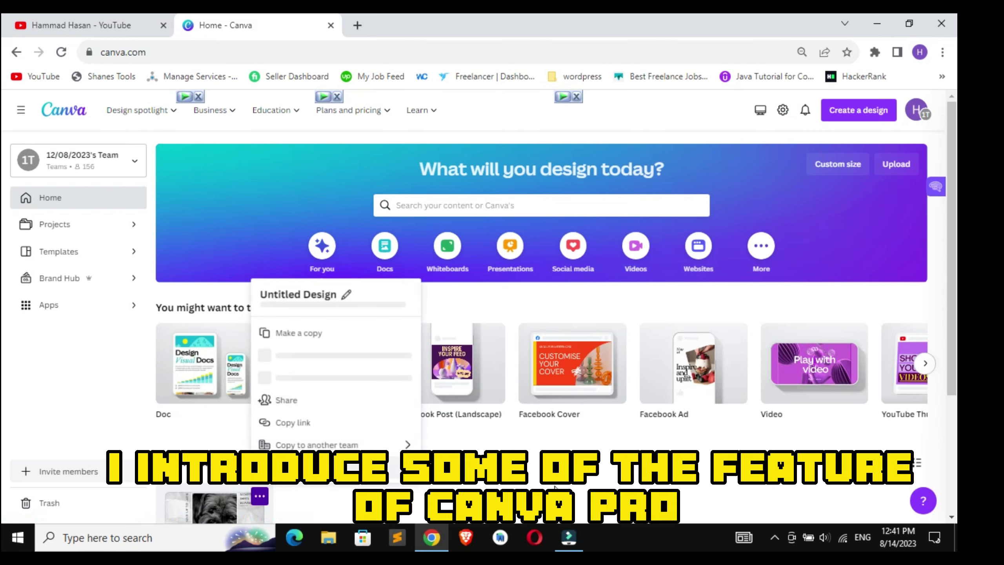
click(919, 225)
scroll(374, 329, down, 2)
mouse_move(214, 357)
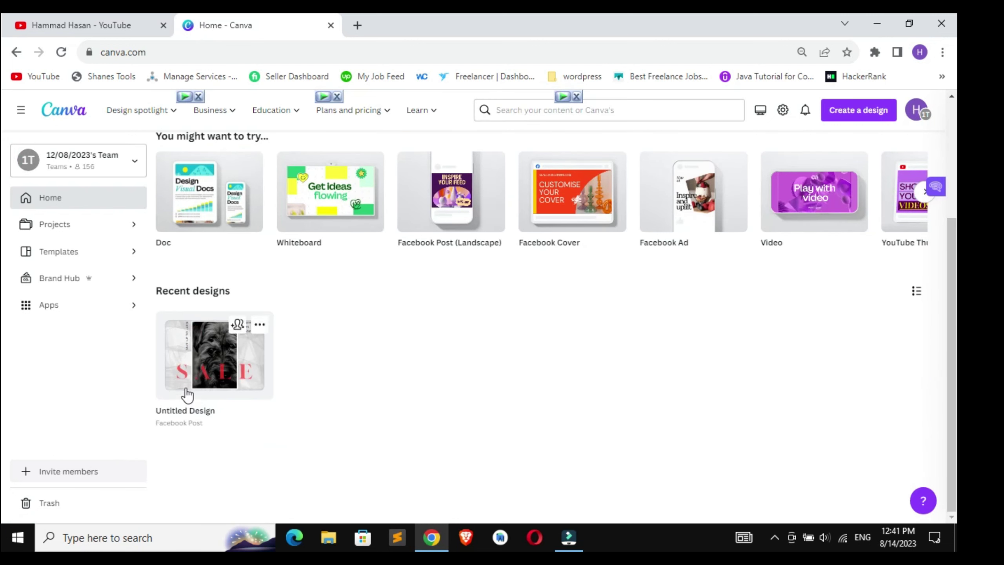
click(229, 368)
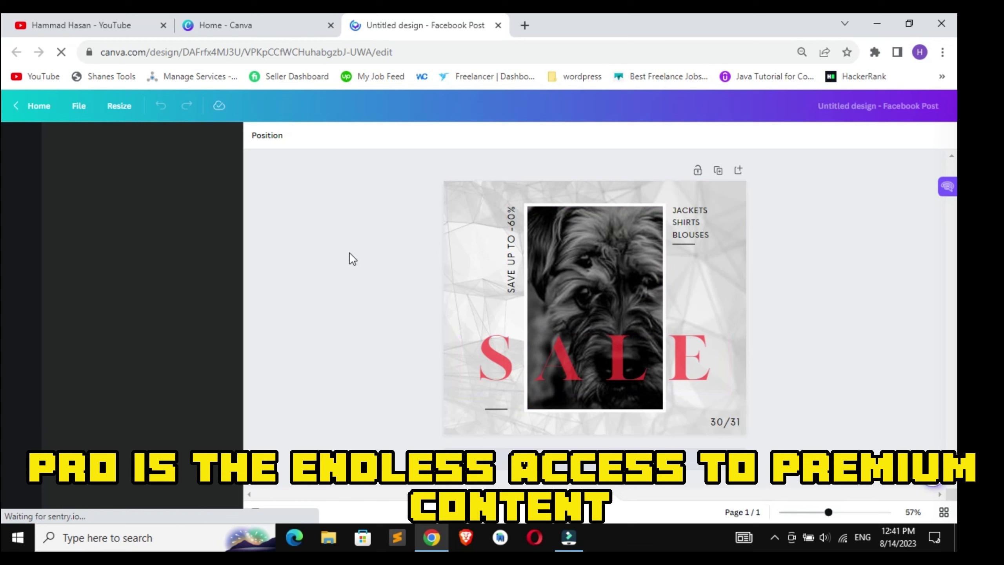
- Add page 2 using the recent SALE template and select its woman photo
click(595, 459)
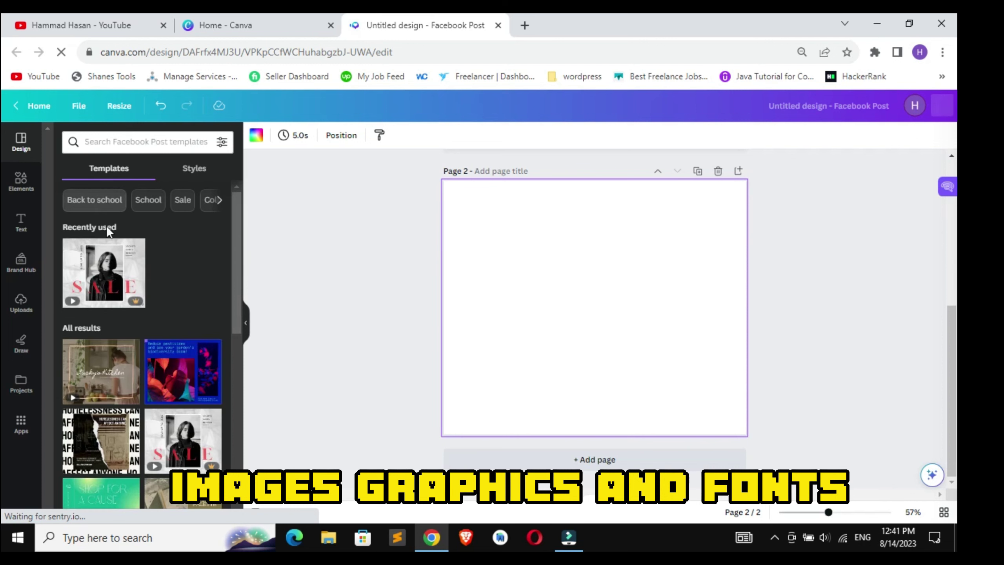
click(105, 274)
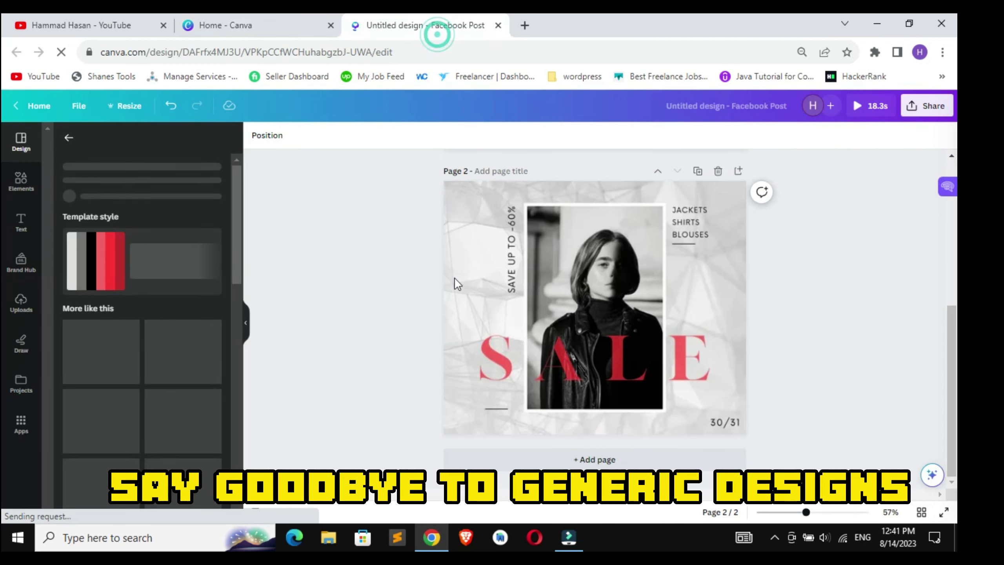
drag(366, 168, 884, 416)
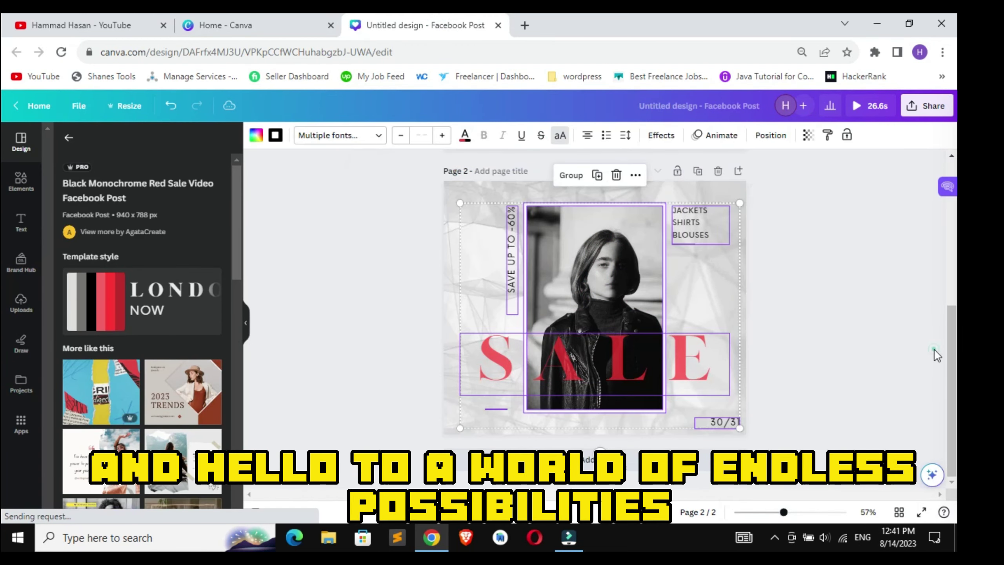
click(845, 327)
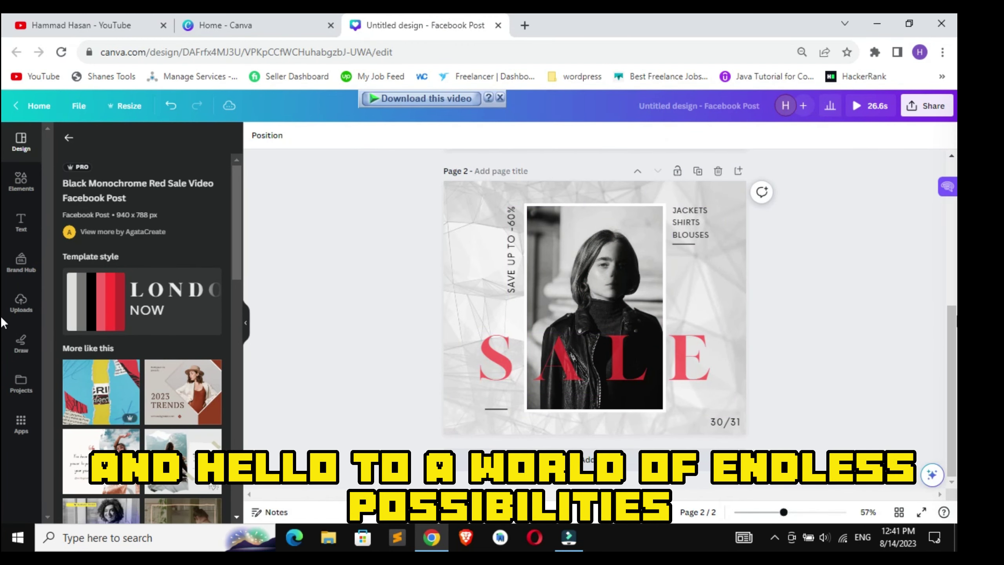
click(602, 292)
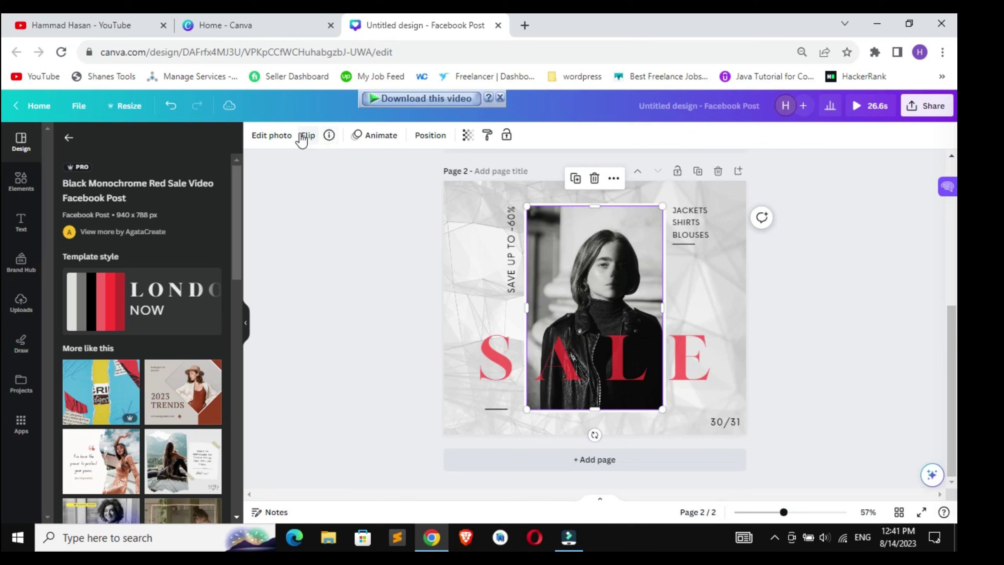
- Open Magic Edit on the woman's photo, set brush size 97, and brush the whole image
click(271, 135)
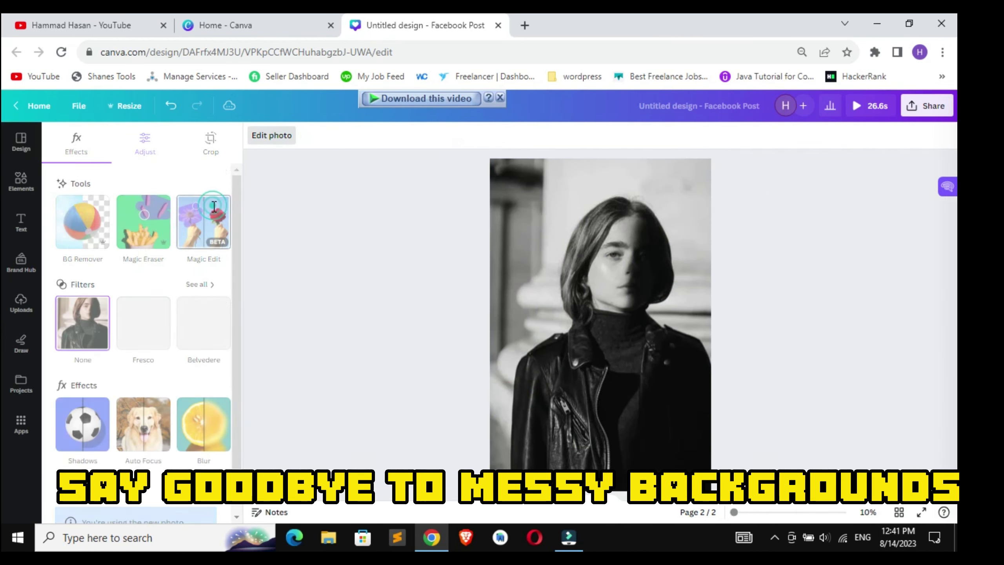
click(213, 206)
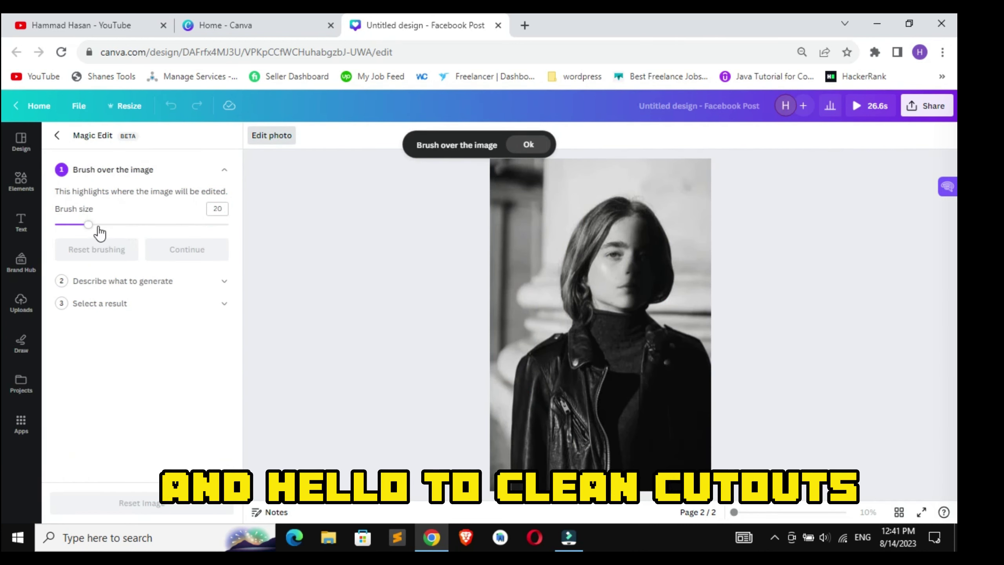
drag(93, 225, 118, 226)
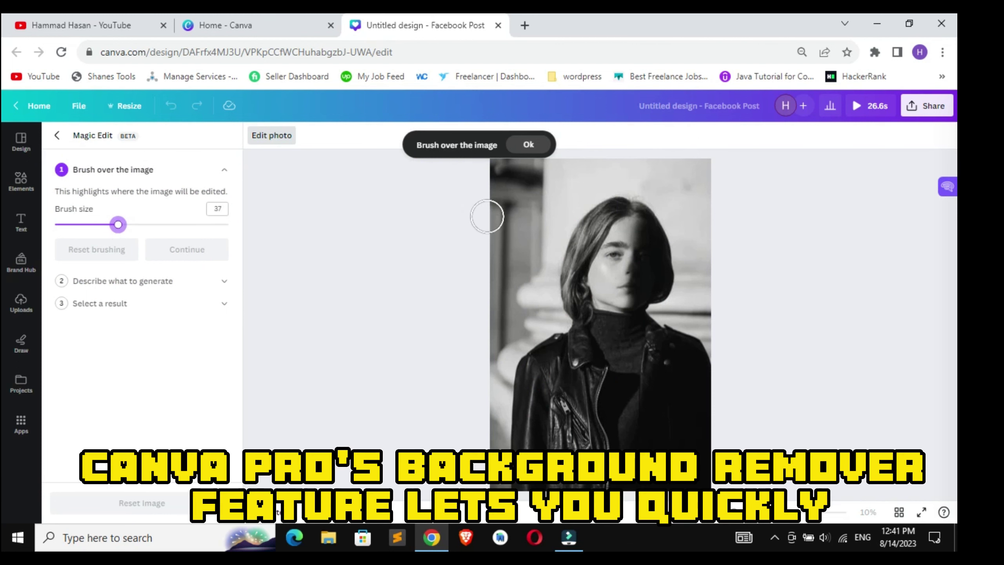
click(223, 226)
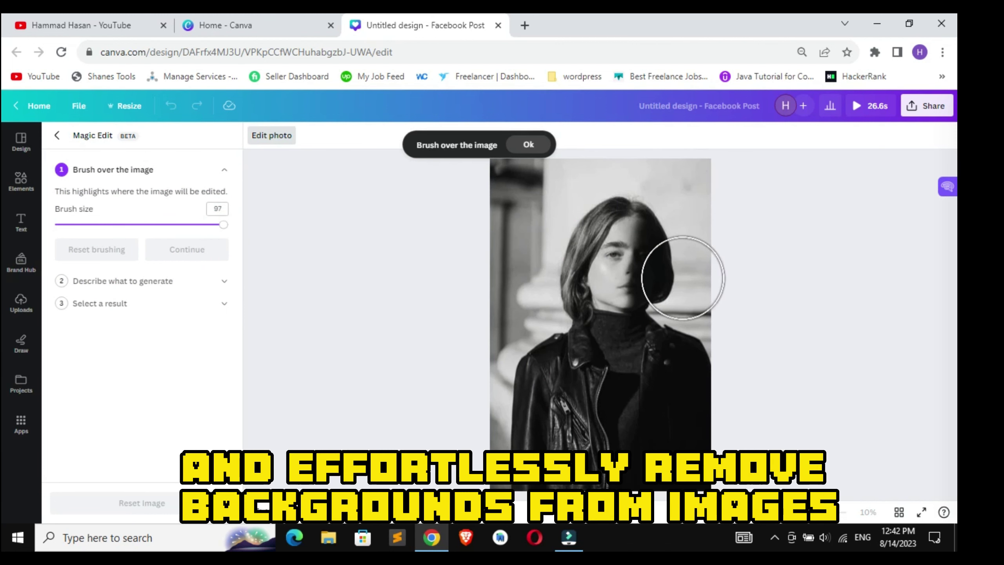
mouse_move(510, 197)
mouse_down()
mouse_move(728, 211)
mouse_move(662, 285)
mouse_move(634, 180)
mouse_move(561, 369)
mouse_move(542, 453)
mouse_move(670, 471)
mouse_up()
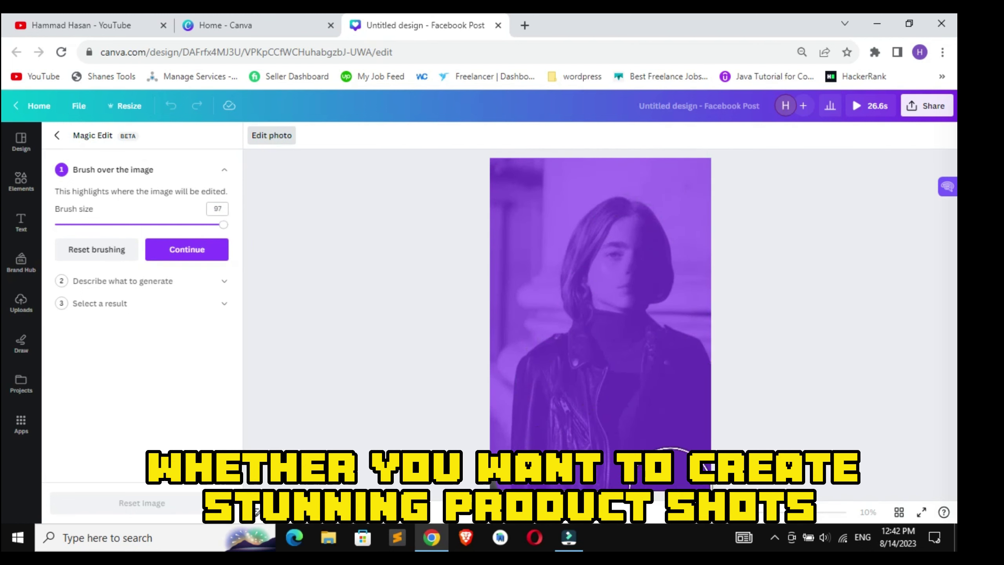
- Generate 'Vase with beautiful flowers' and apply the second result in place of the photo
click(187, 249)
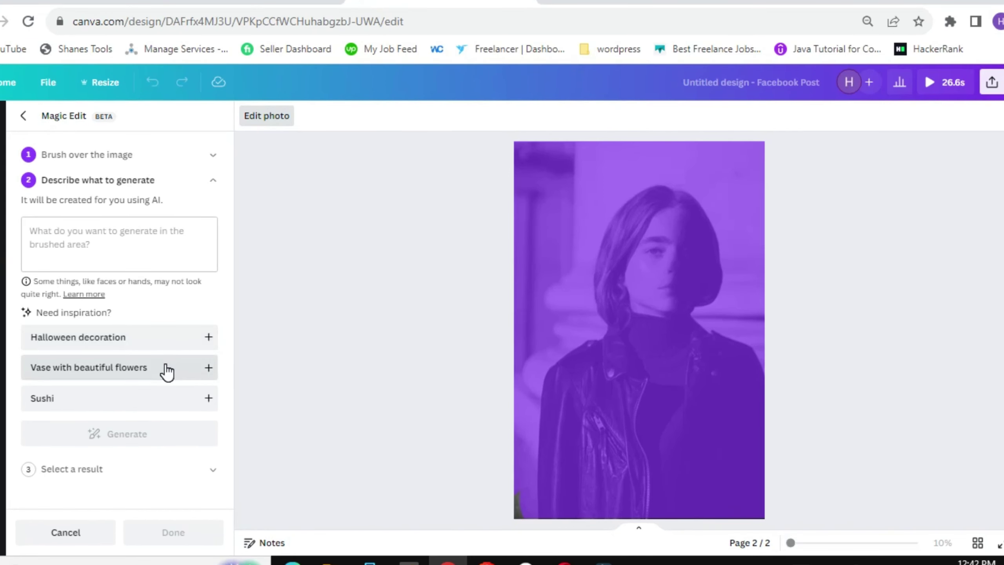
click(164, 366)
click(195, 433)
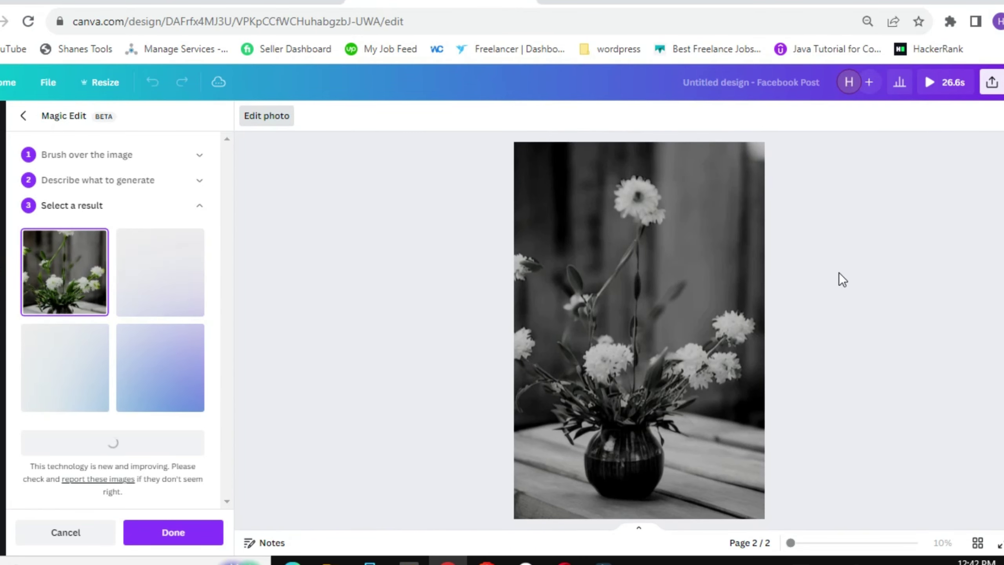
click(167, 294)
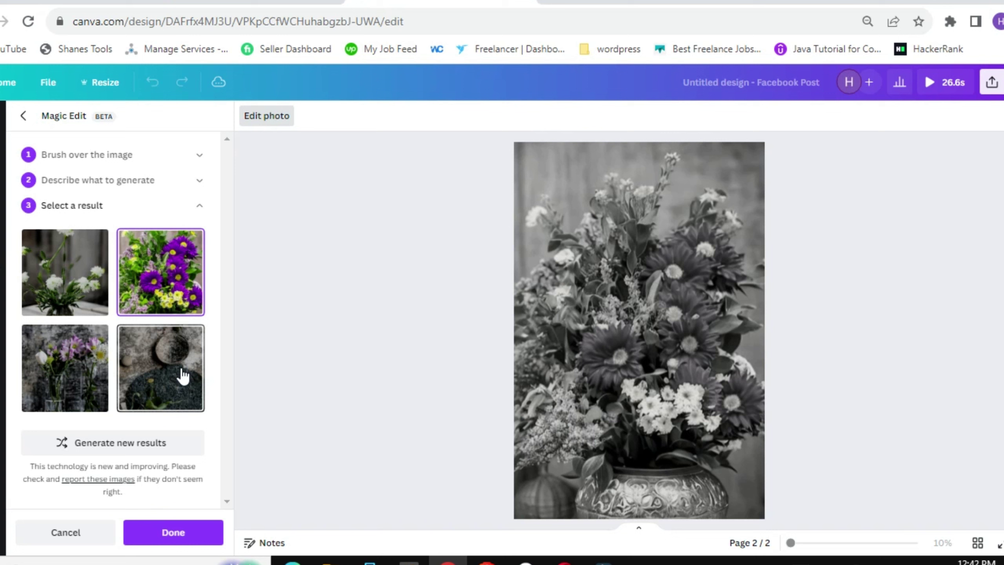
click(187, 532)
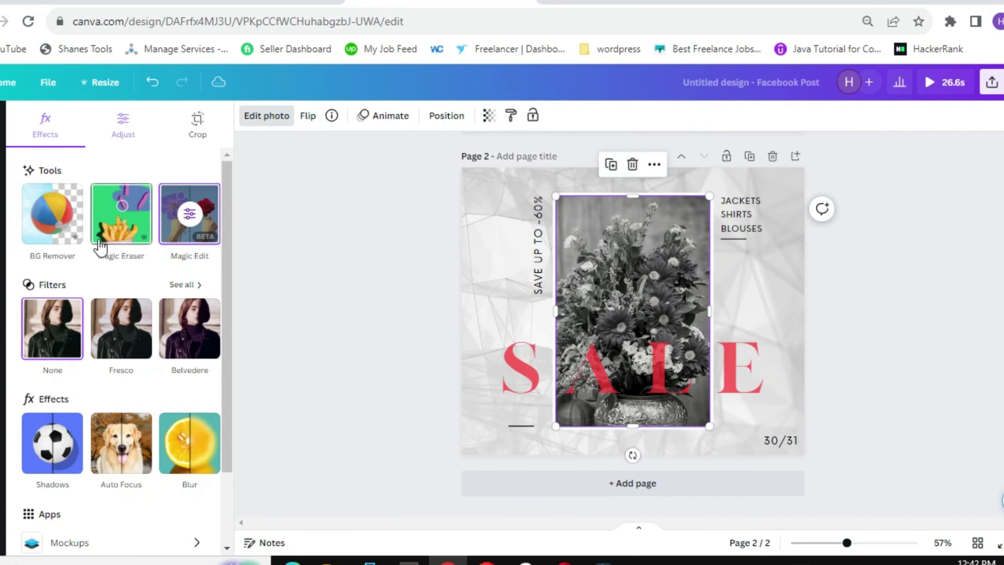
- Try selecting the SALE design's elements, clear the selection, and show the Elements library
click(538, 247)
drag(366, 231, 957, 515)
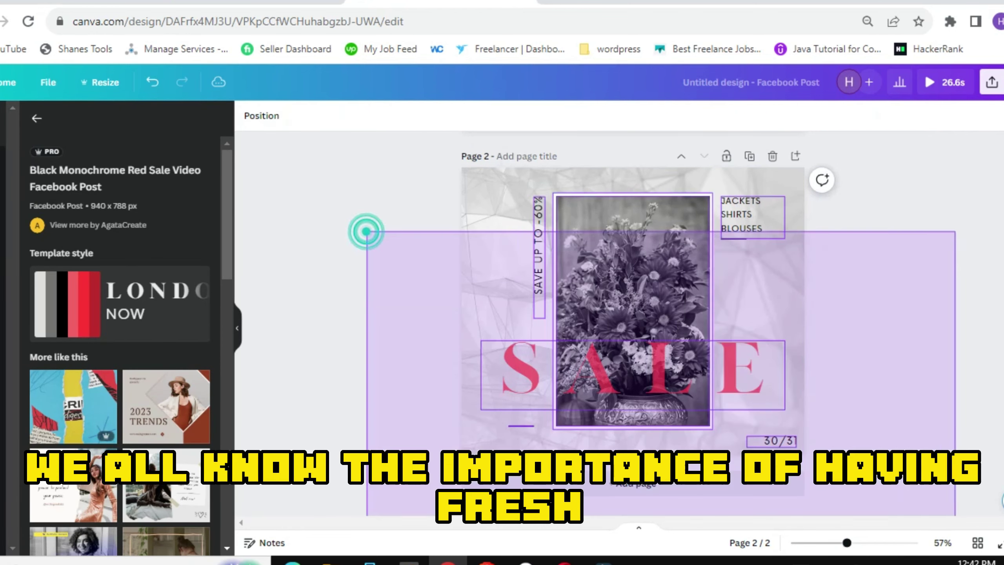
click(920, 323)
scroll(919, 324, up, 3)
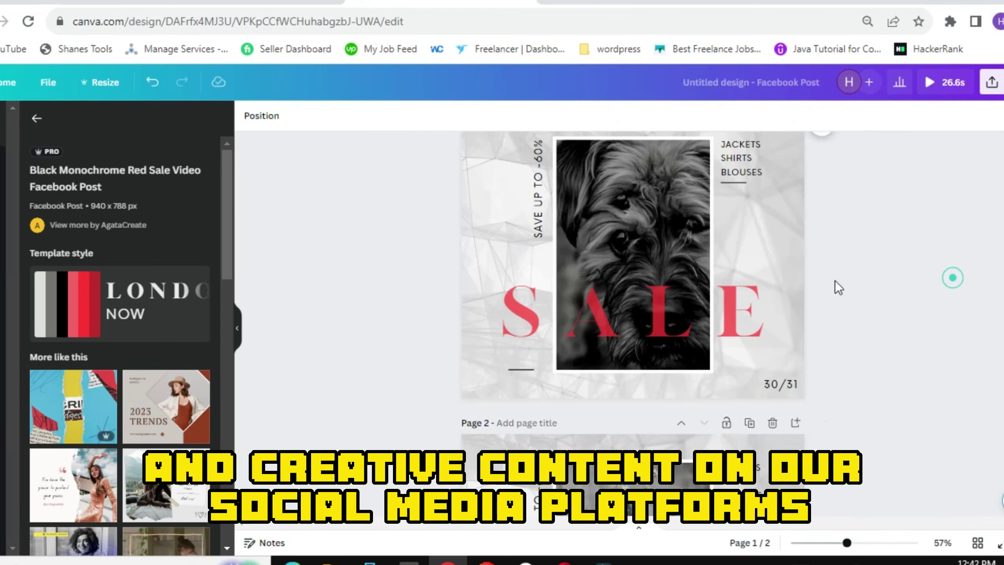
drag(226, 254, 234, 435)
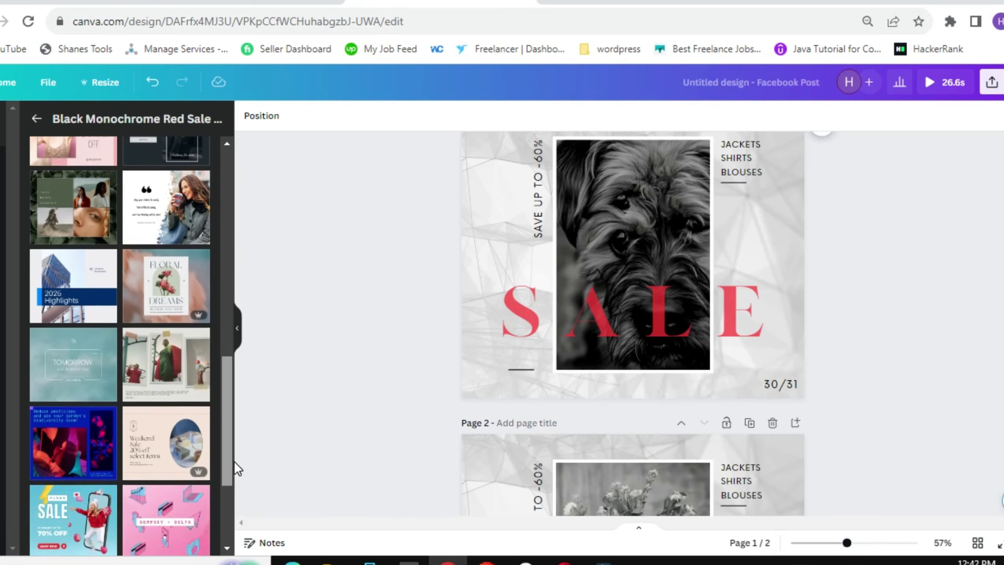
click(6, 181)
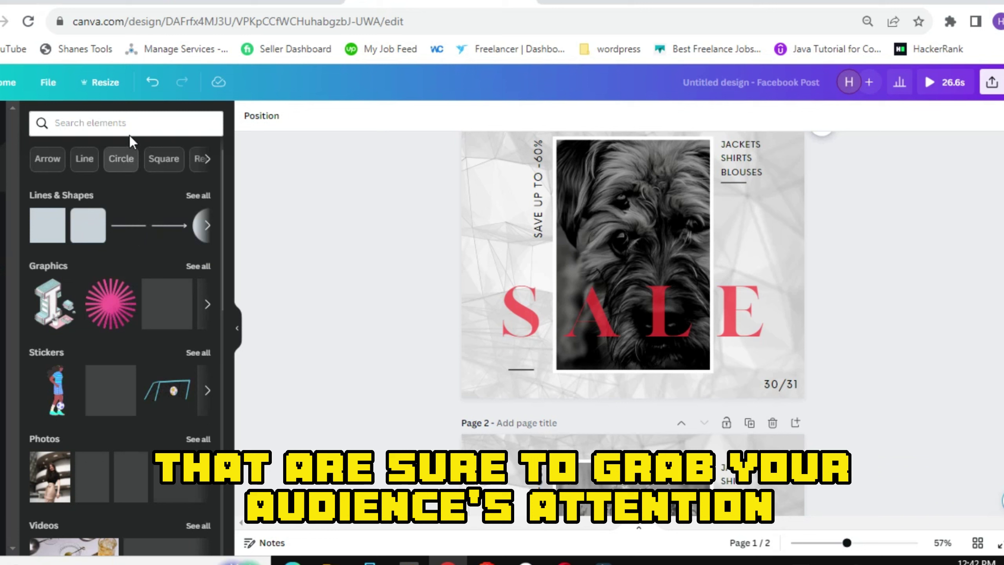
- Browse to the Graphics category from the element search box
click(131, 124)
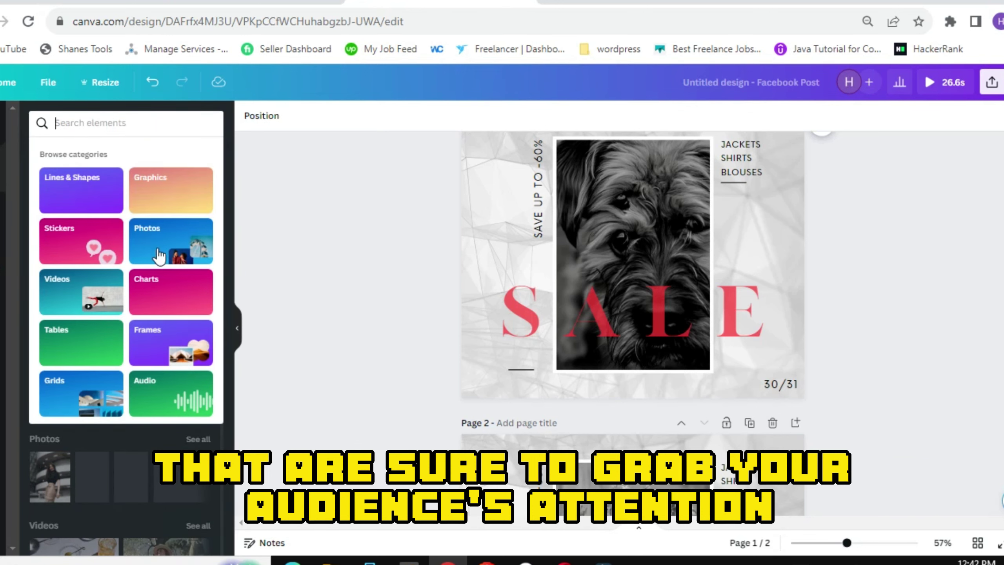
click(168, 189)
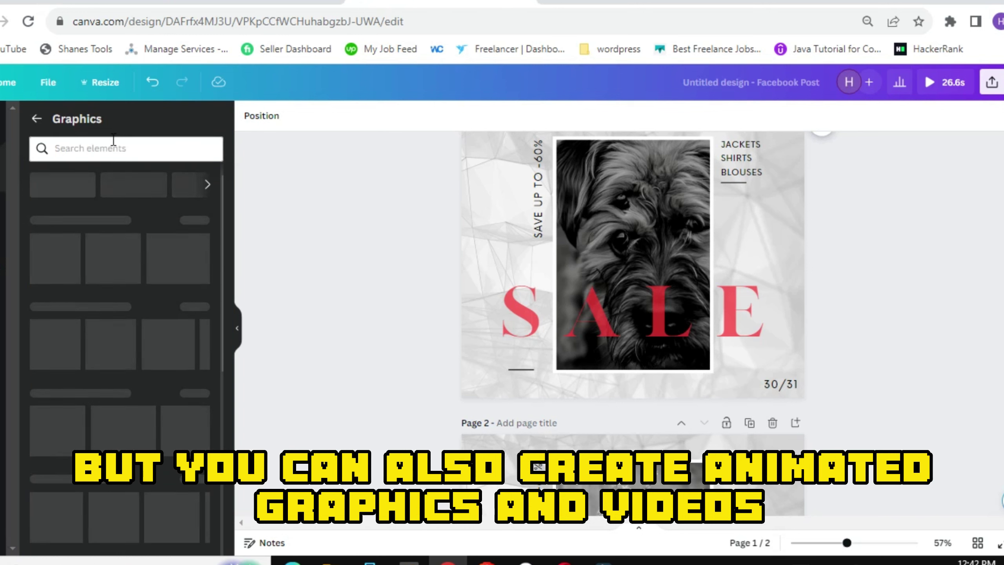
click(106, 150)
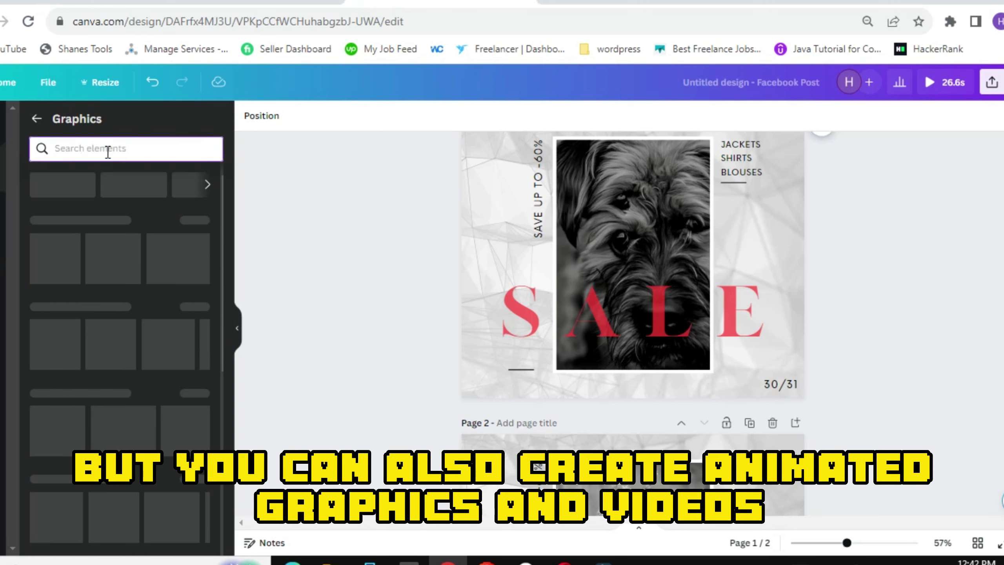
text(flowers)
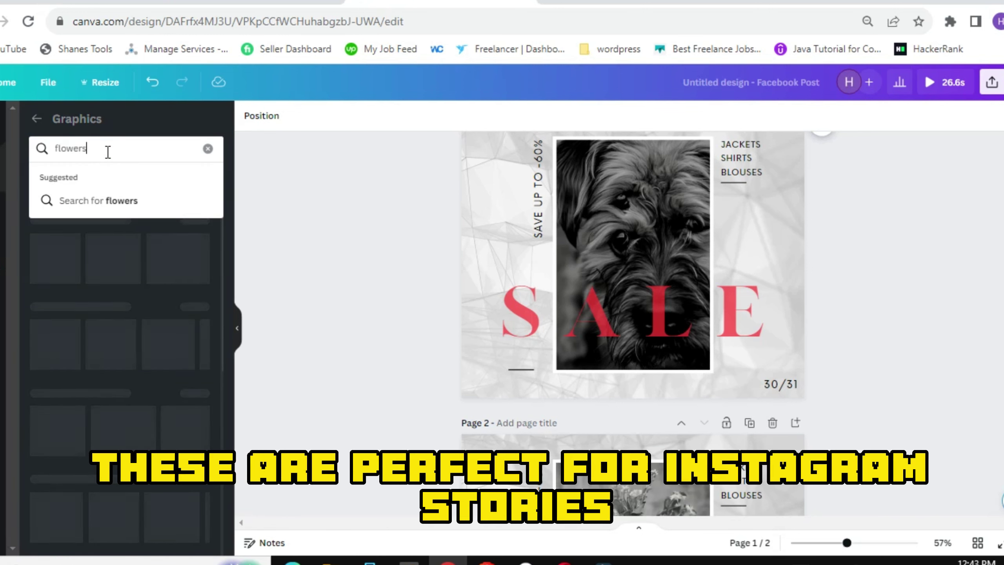
- Search Graphics for 'flowers' and zoom the browser page out
key(Return)
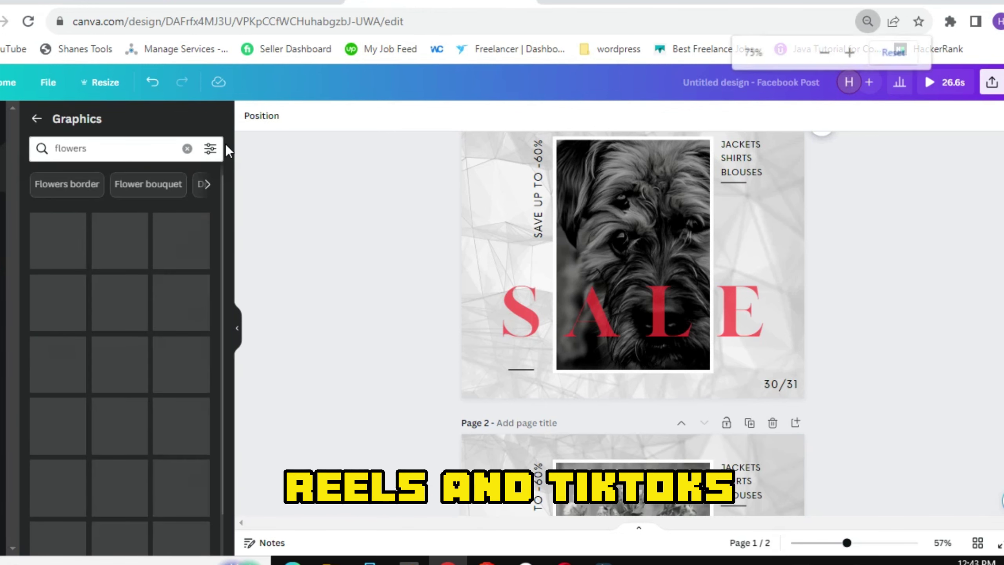
key(ctrl+minus)
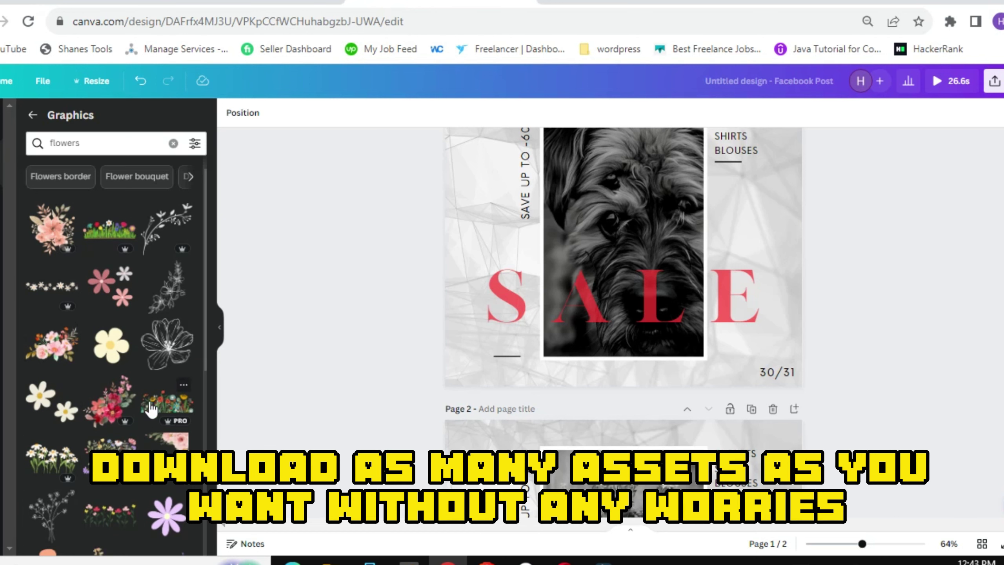
- Add the grass-and-flowers graphic, stretch it across SALE on page 1, and show sharing options
click(107, 235)
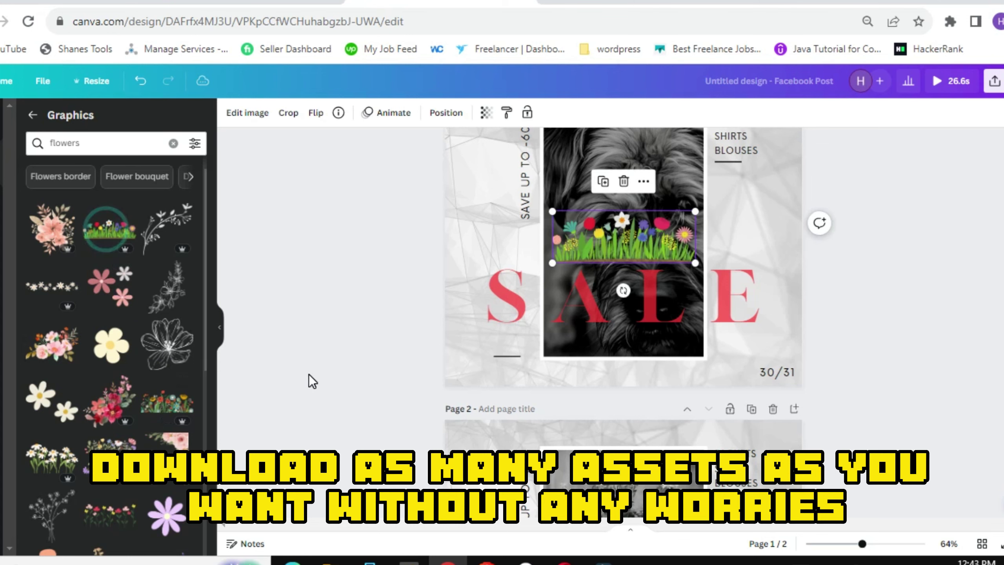
drag(552, 211, 475, 184)
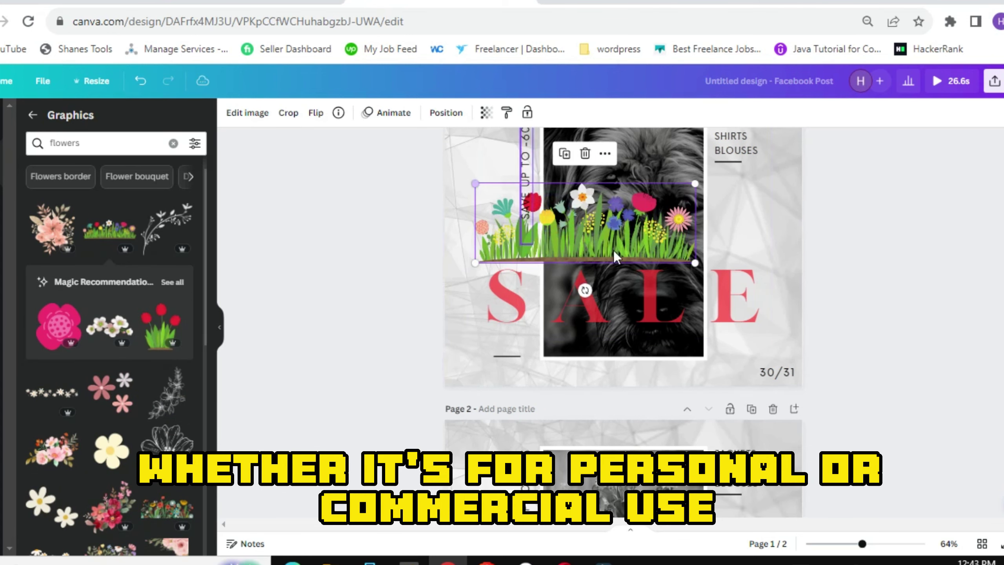
drag(696, 260, 777, 342)
drag(691, 236, 621, 261)
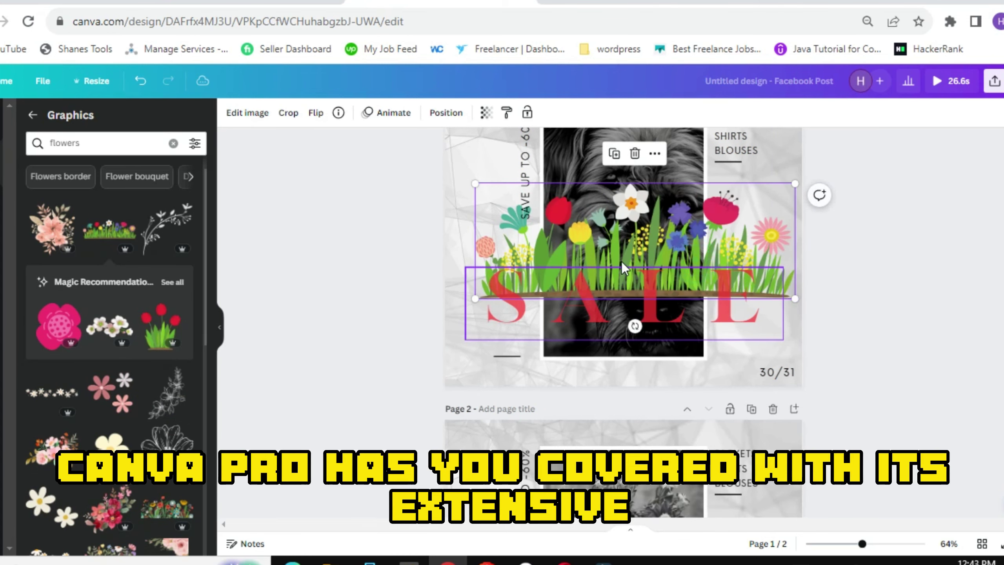
click(993, 81)
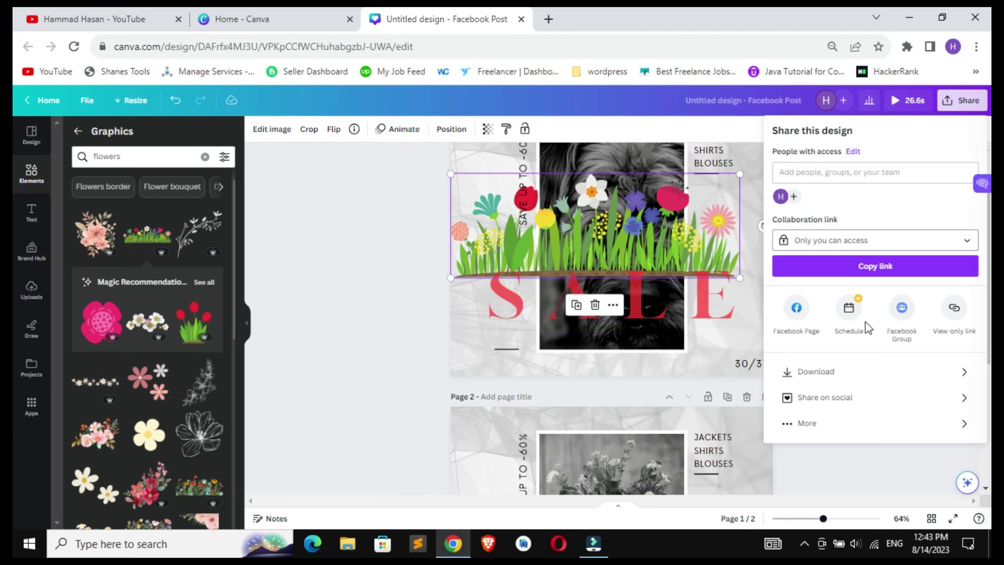
- Set download to maximum quality (3,144 × 2,636 px), separate files, Page 1 only
click(851, 372)
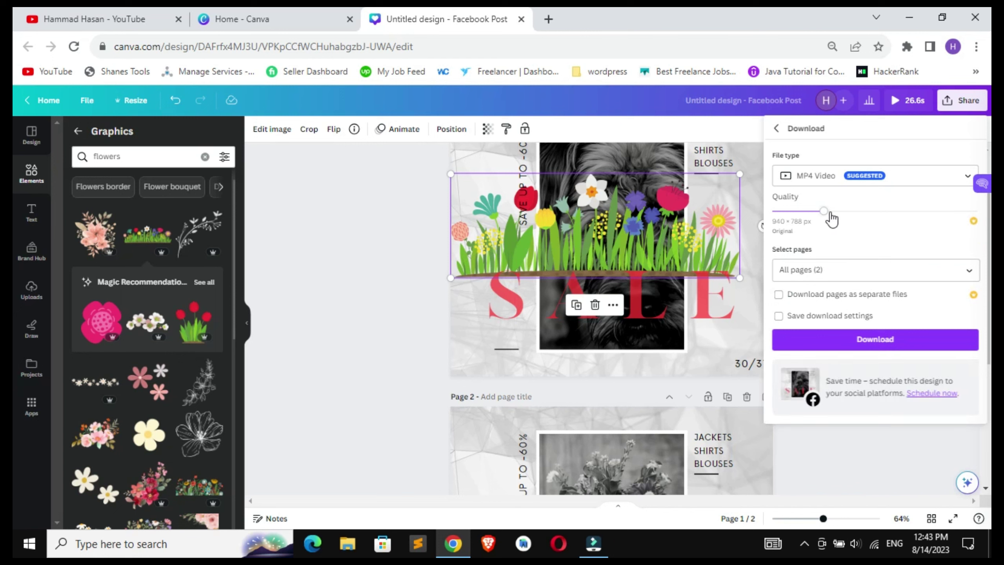
drag(890, 223, 977, 210)
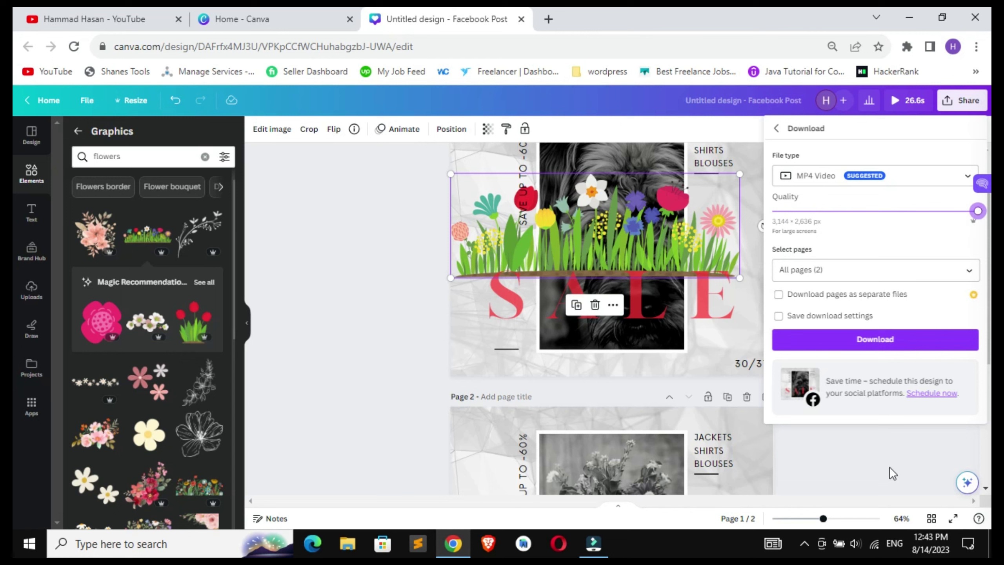
click(785, 297)
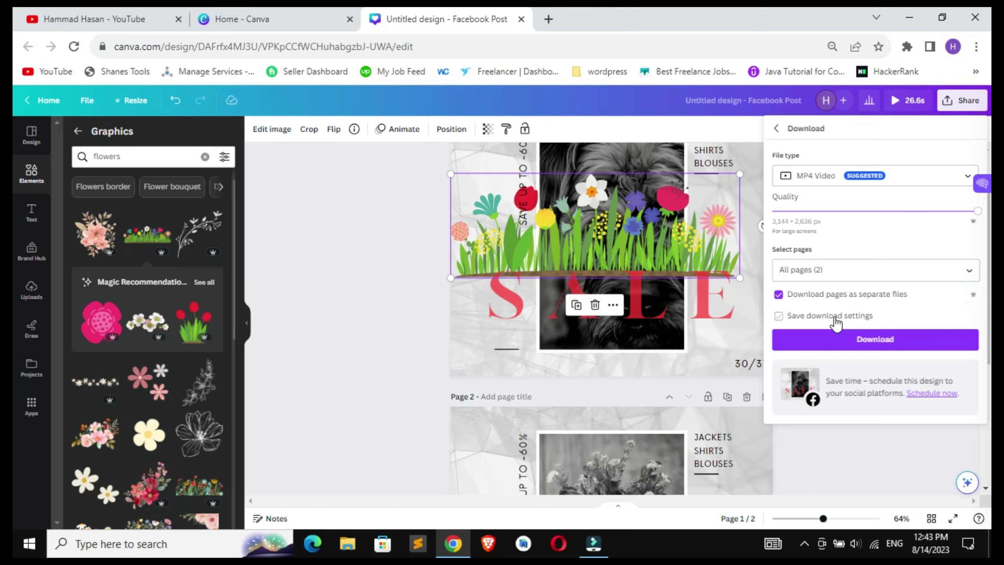
click(920, 271)
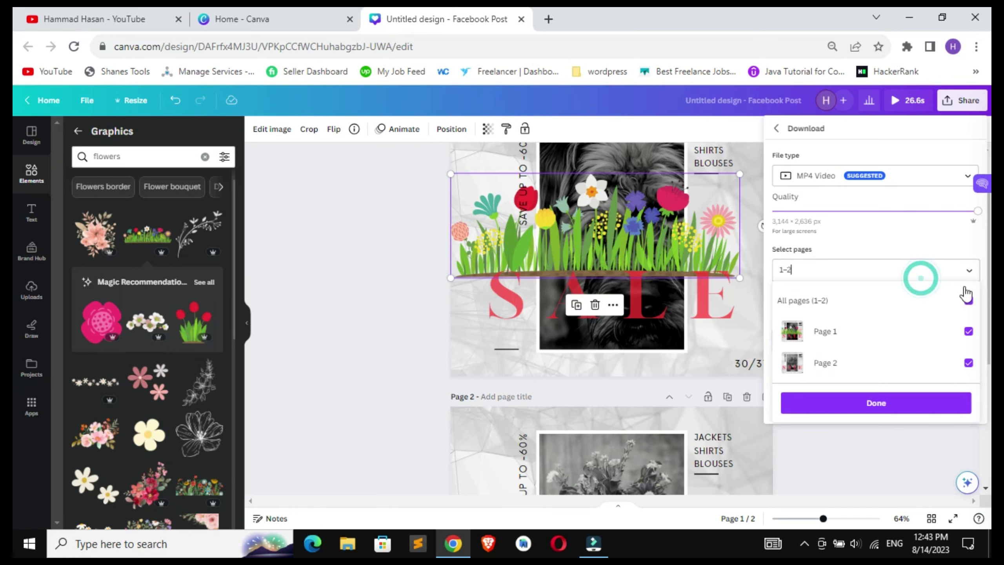
click(967, 364)
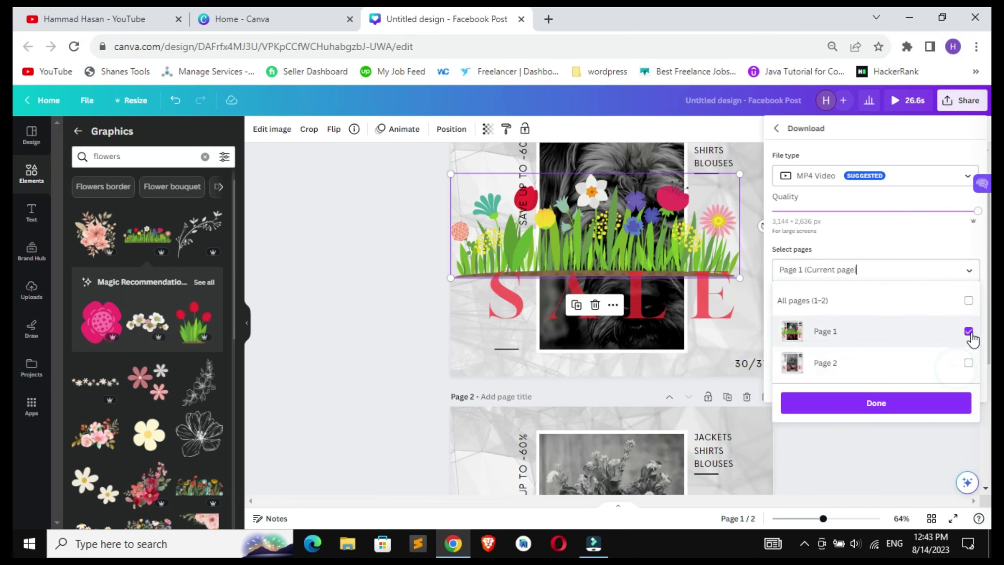
click(916, 263)
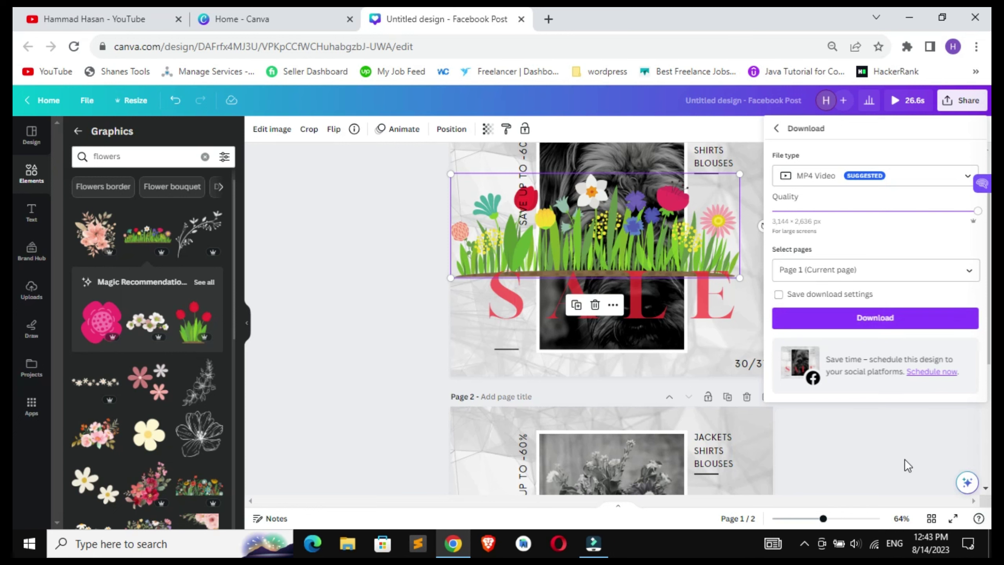
click(963, 178)
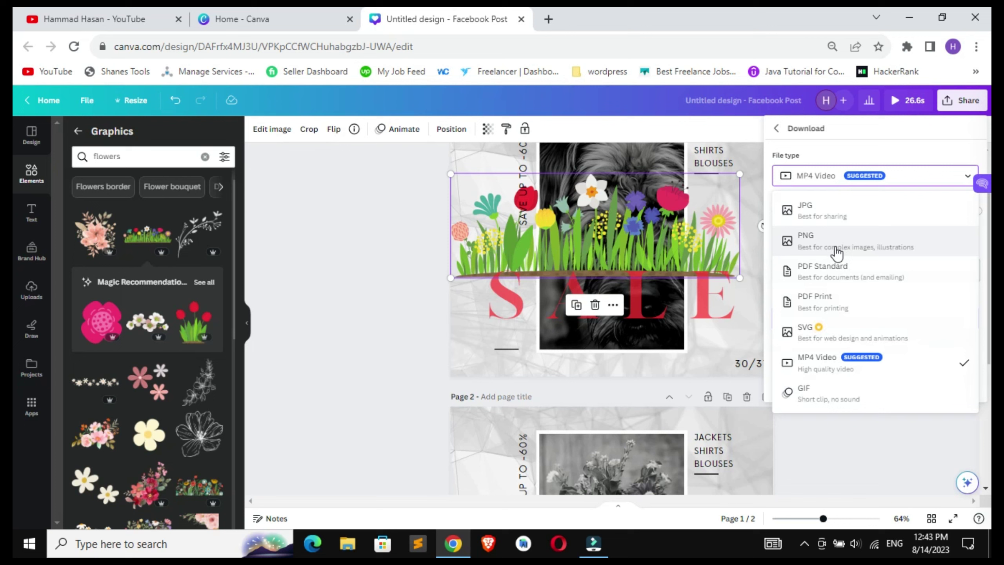
- Choose PNG instead of MP4 Video as the download file type
click(835, 243)
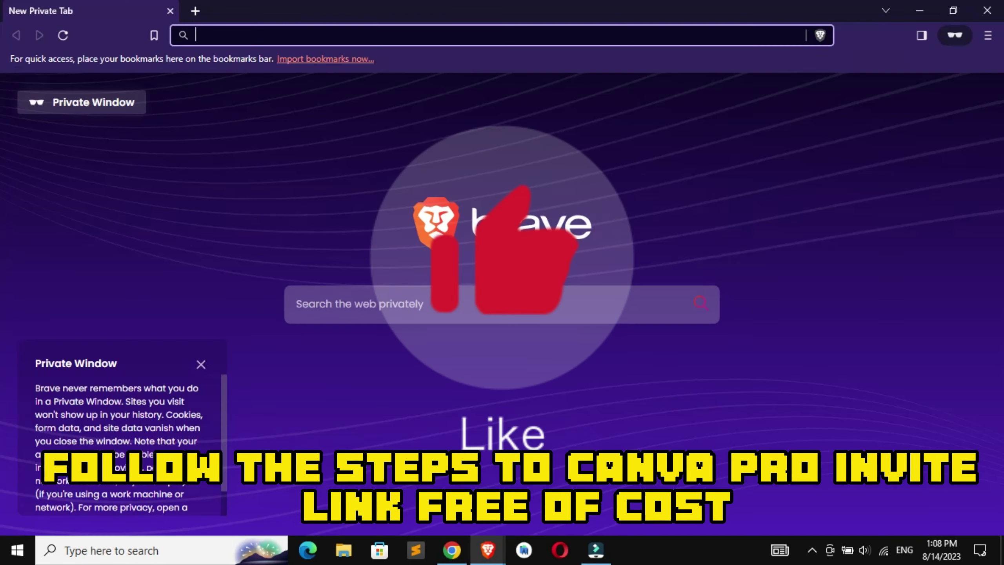
- Search for 'mytechnologyhub.com' in the private tab's search box, fixing the misplaced dot
click(410, 302)
text(my)
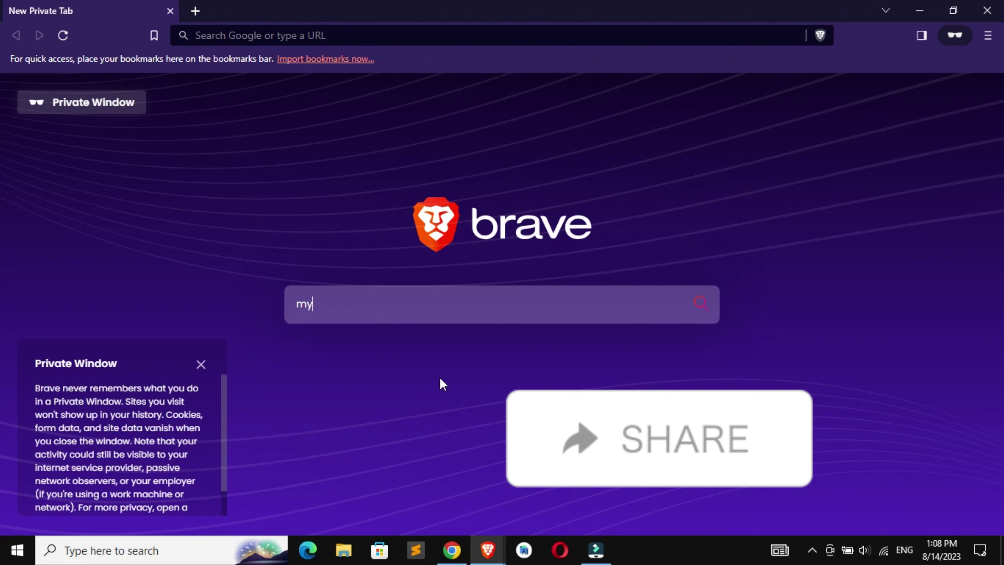
text(technolog)
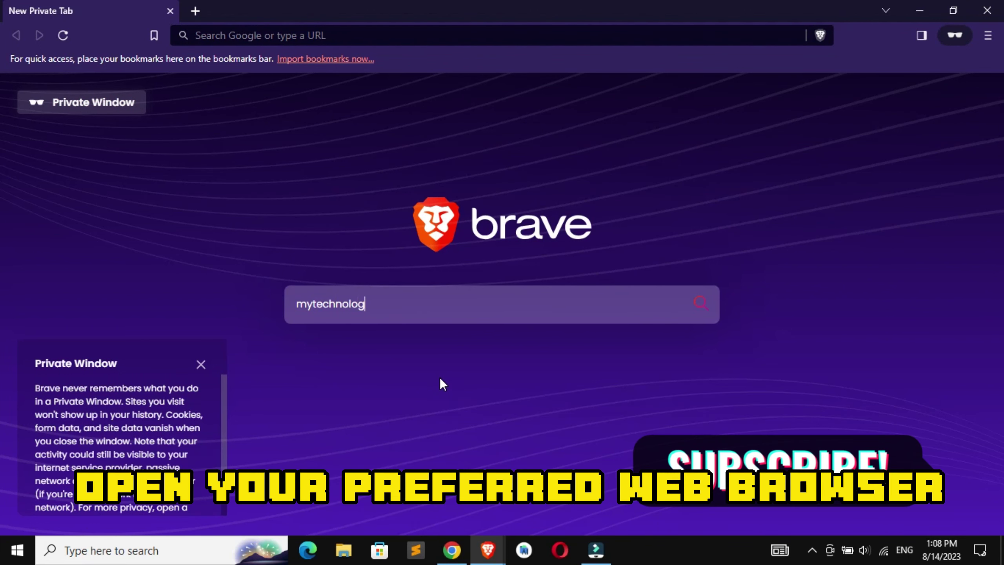
text(yhub)
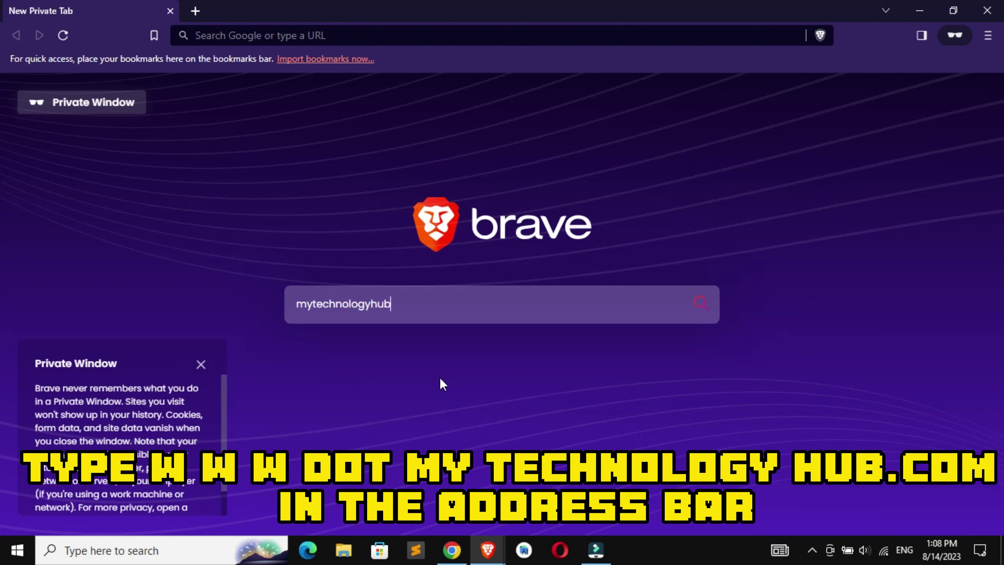
text(.)
key(BackSpace)
text(c)
text(om)
key(Left)
key(Left)
text(.)
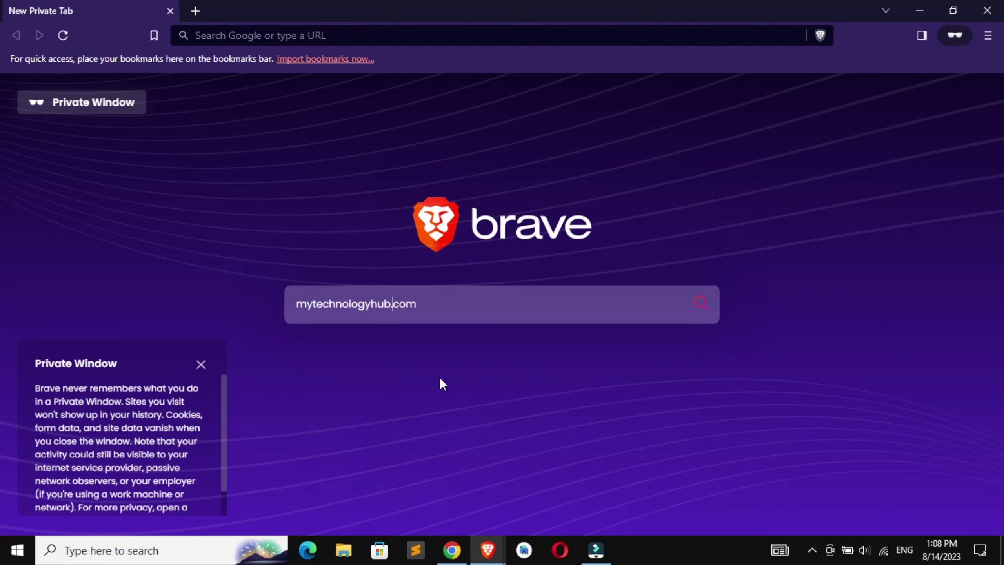
key(Return)
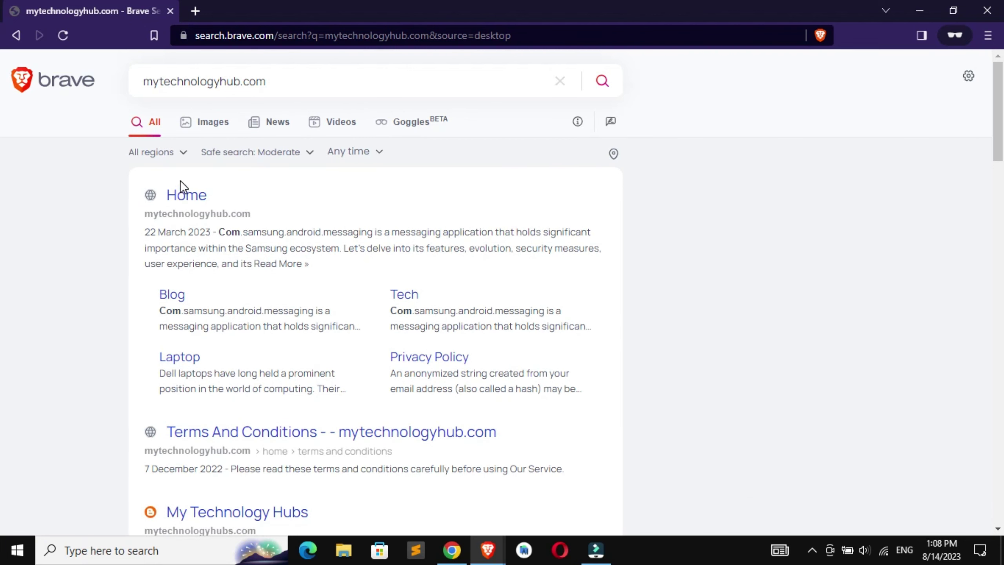
- Open the mytechnologyhub.com 'Home' search result
click(181, 194)
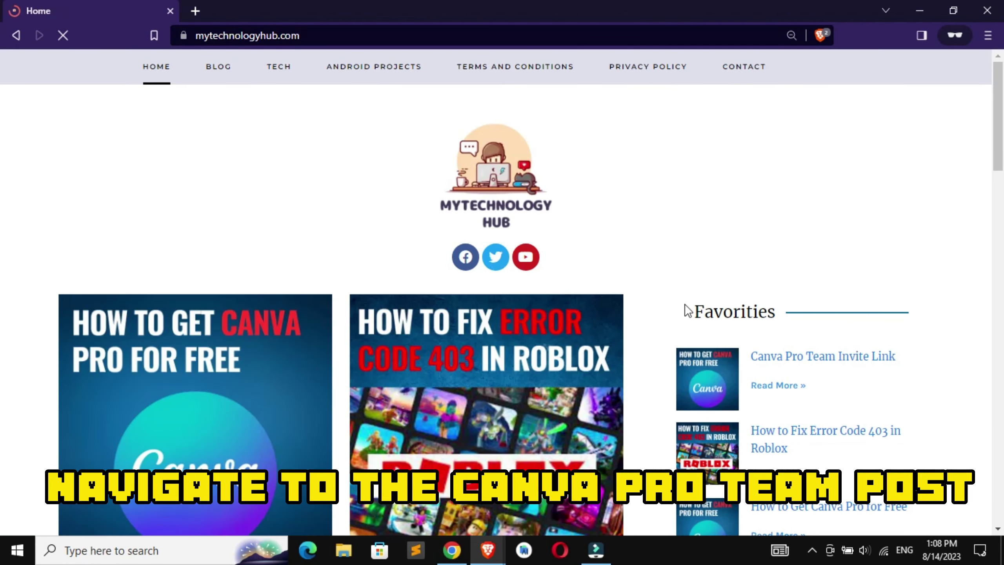
- Open the Canva Pro Team Invite Link post and unlock it by subscribing on YouTube
click(783, 357)
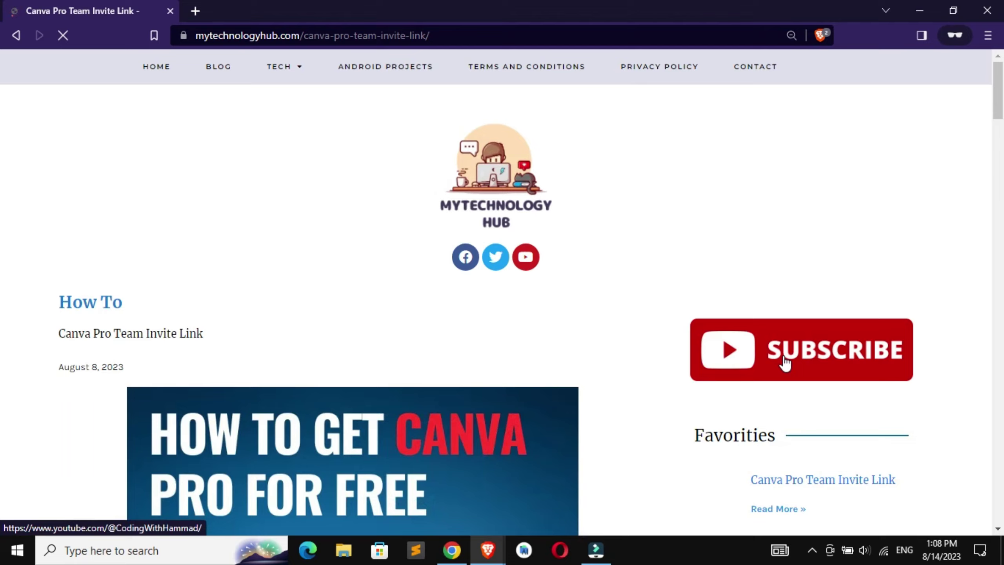
scroll(784, 360, down, 5)
scroll(785, 361, down, 5)
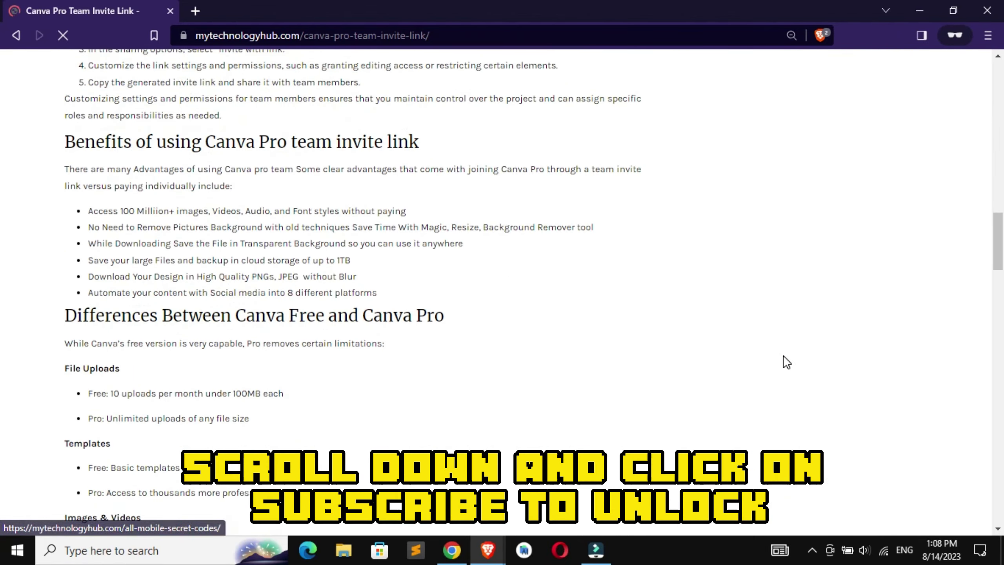
scroll(784, 361, down, 5)
scroll(786, 362, down, 5)
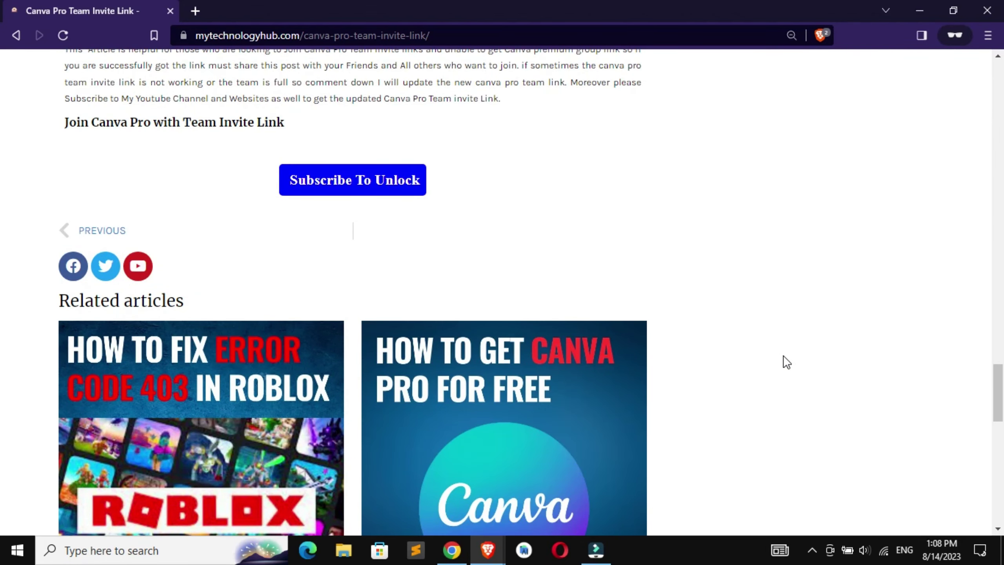
click(324, 187)
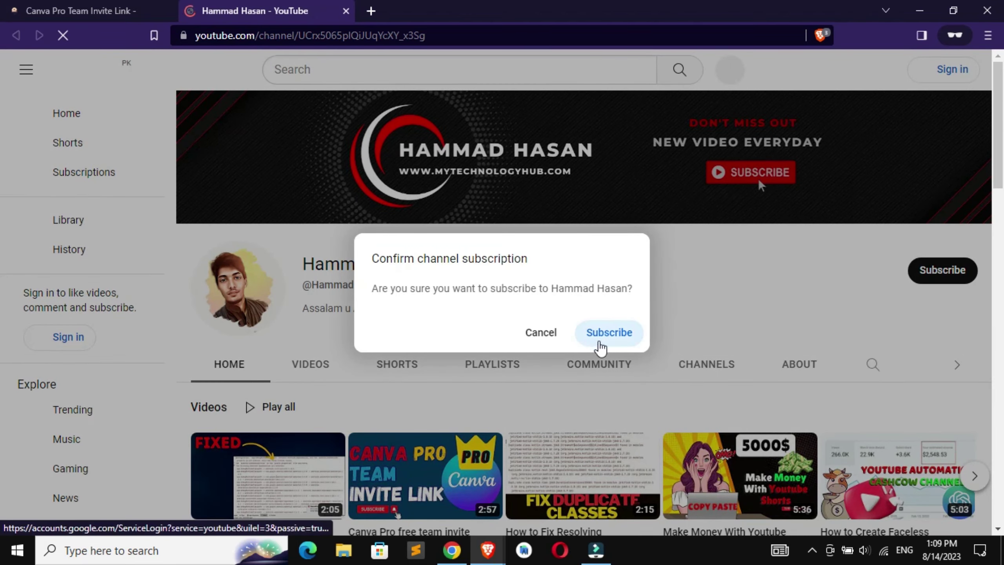
click(600, 347)
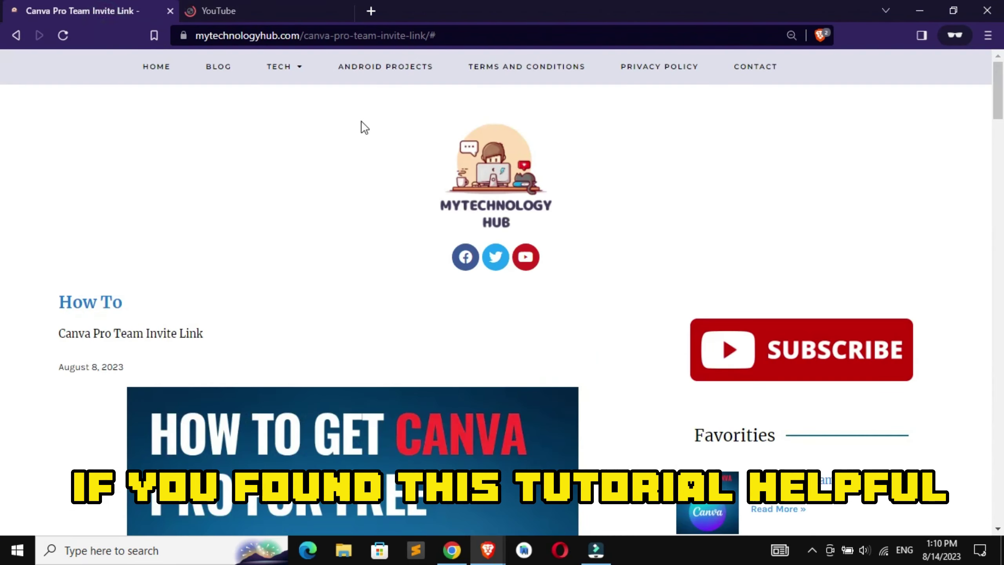
scroll(364, 128, down, 5)
scroll(364, 127, down, 5)
scroll(363, 128, down, 5)
scroll(363, 127, down, 5)
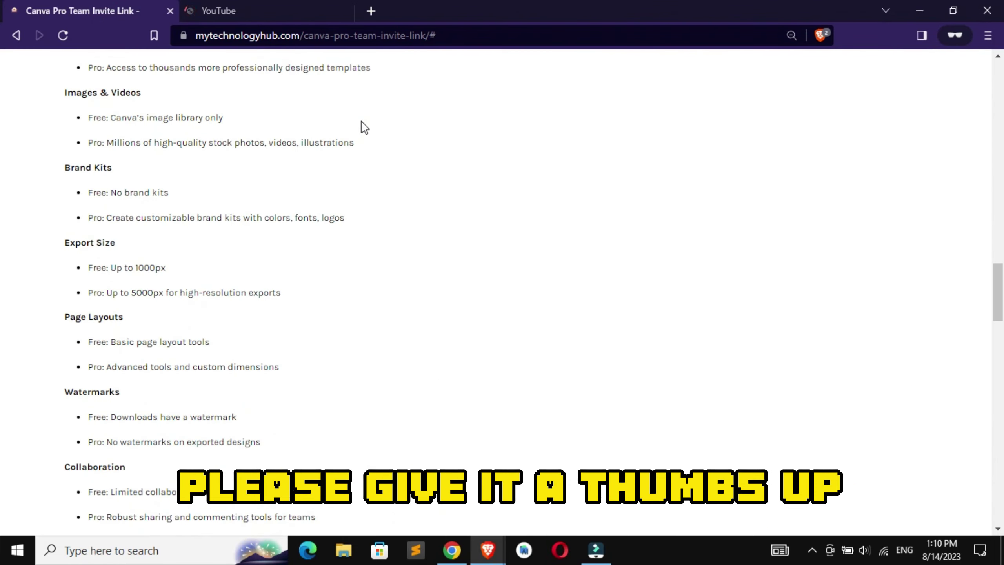
scroll(363, 127, down, 10)
scroll(361, 128, down, 3)
scroll(360, 128, up, 3)
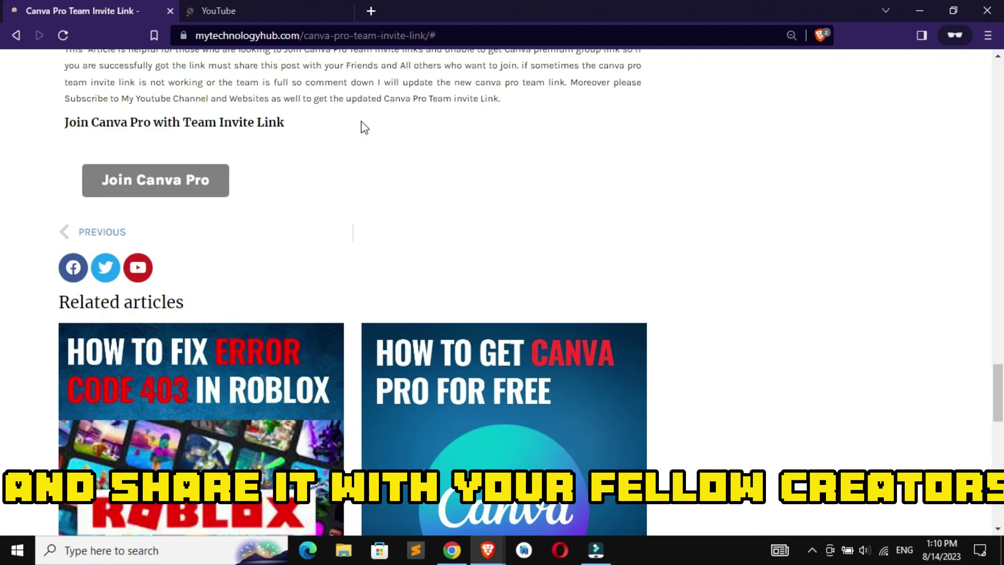
- Follow the article's Join Canva Pro link into a new tab
click(212, 179)
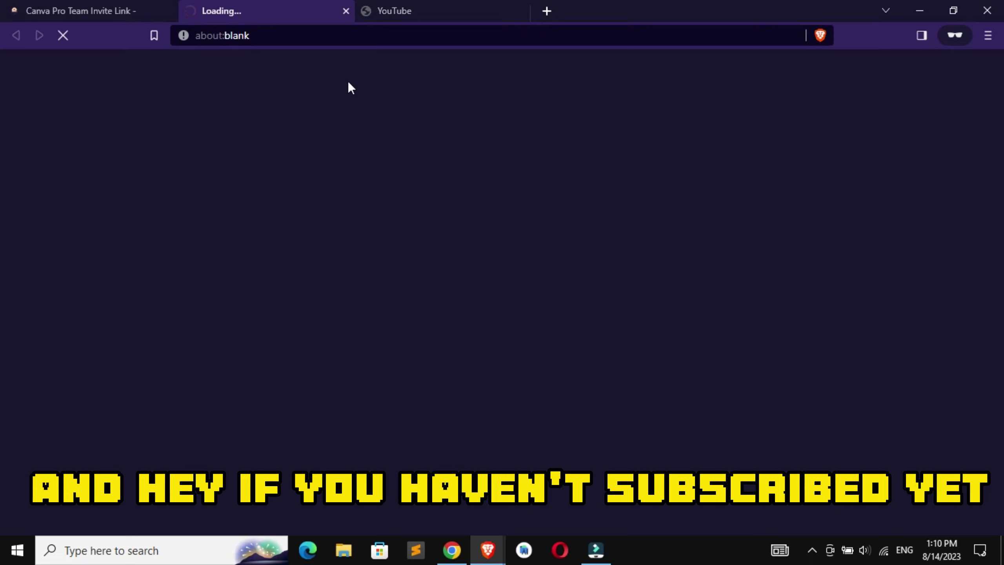